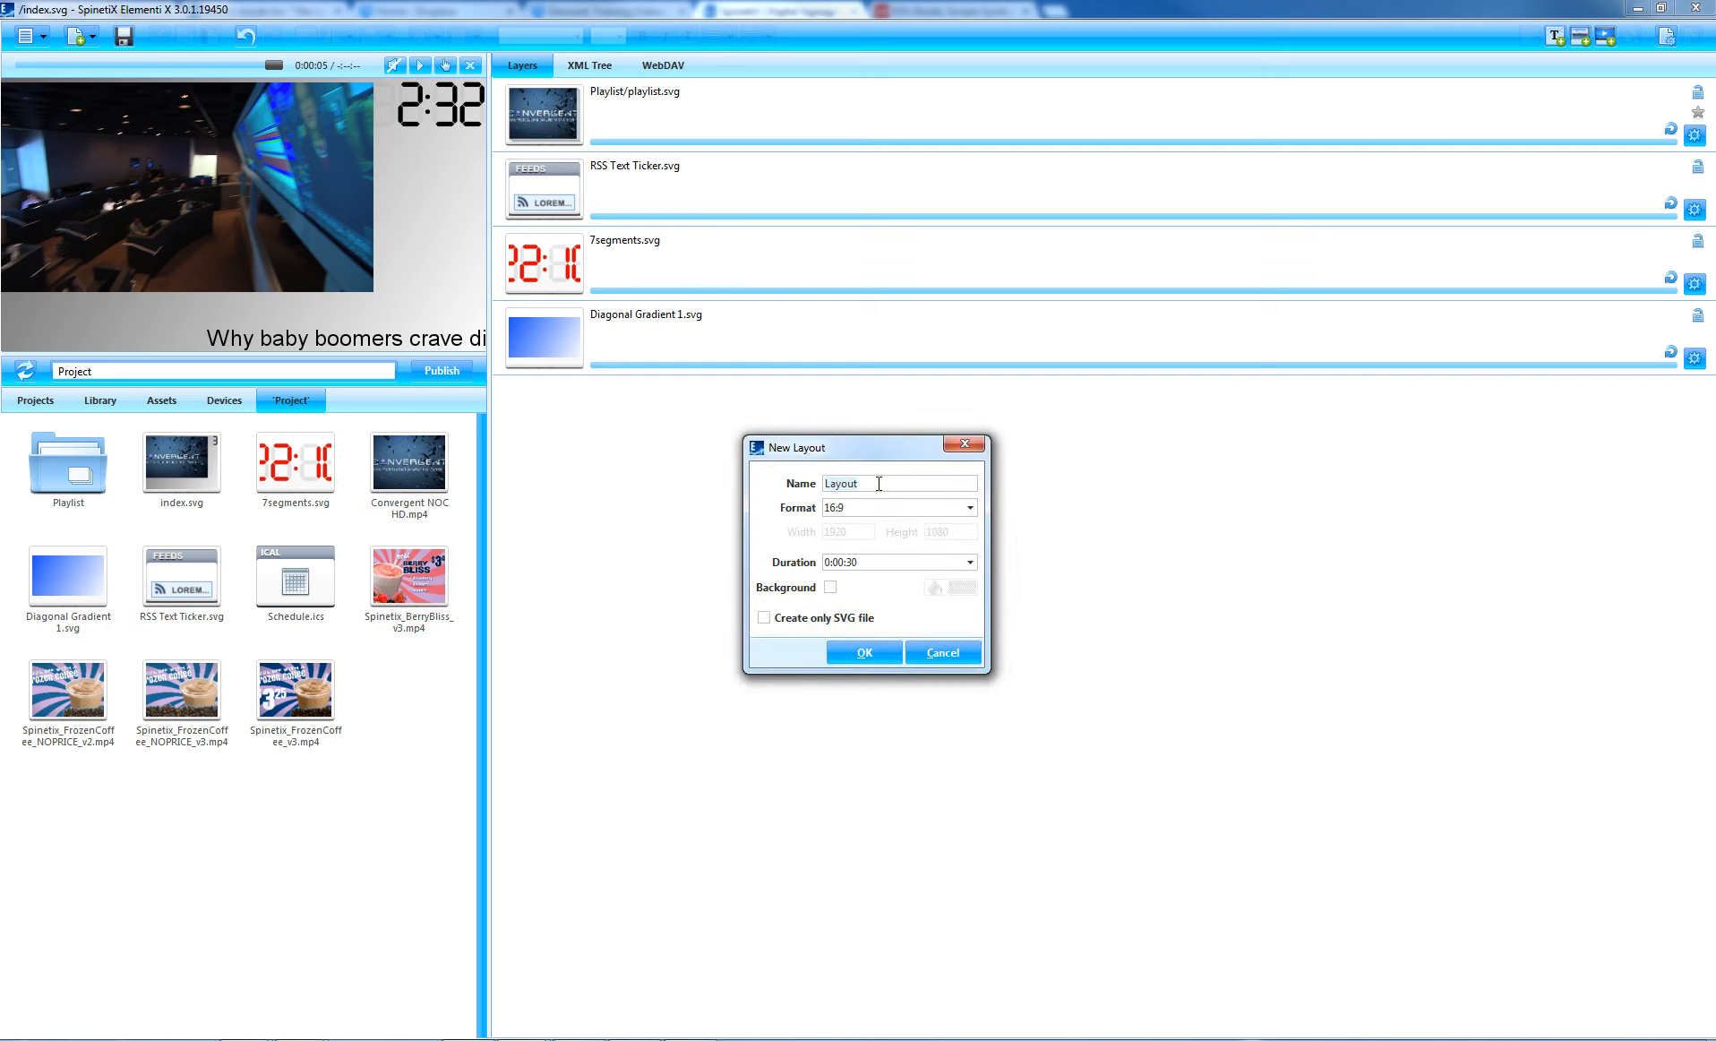
Create a new layout named Layout with 16:9 format, Indefinite duration and no background
left_click(969, 508)
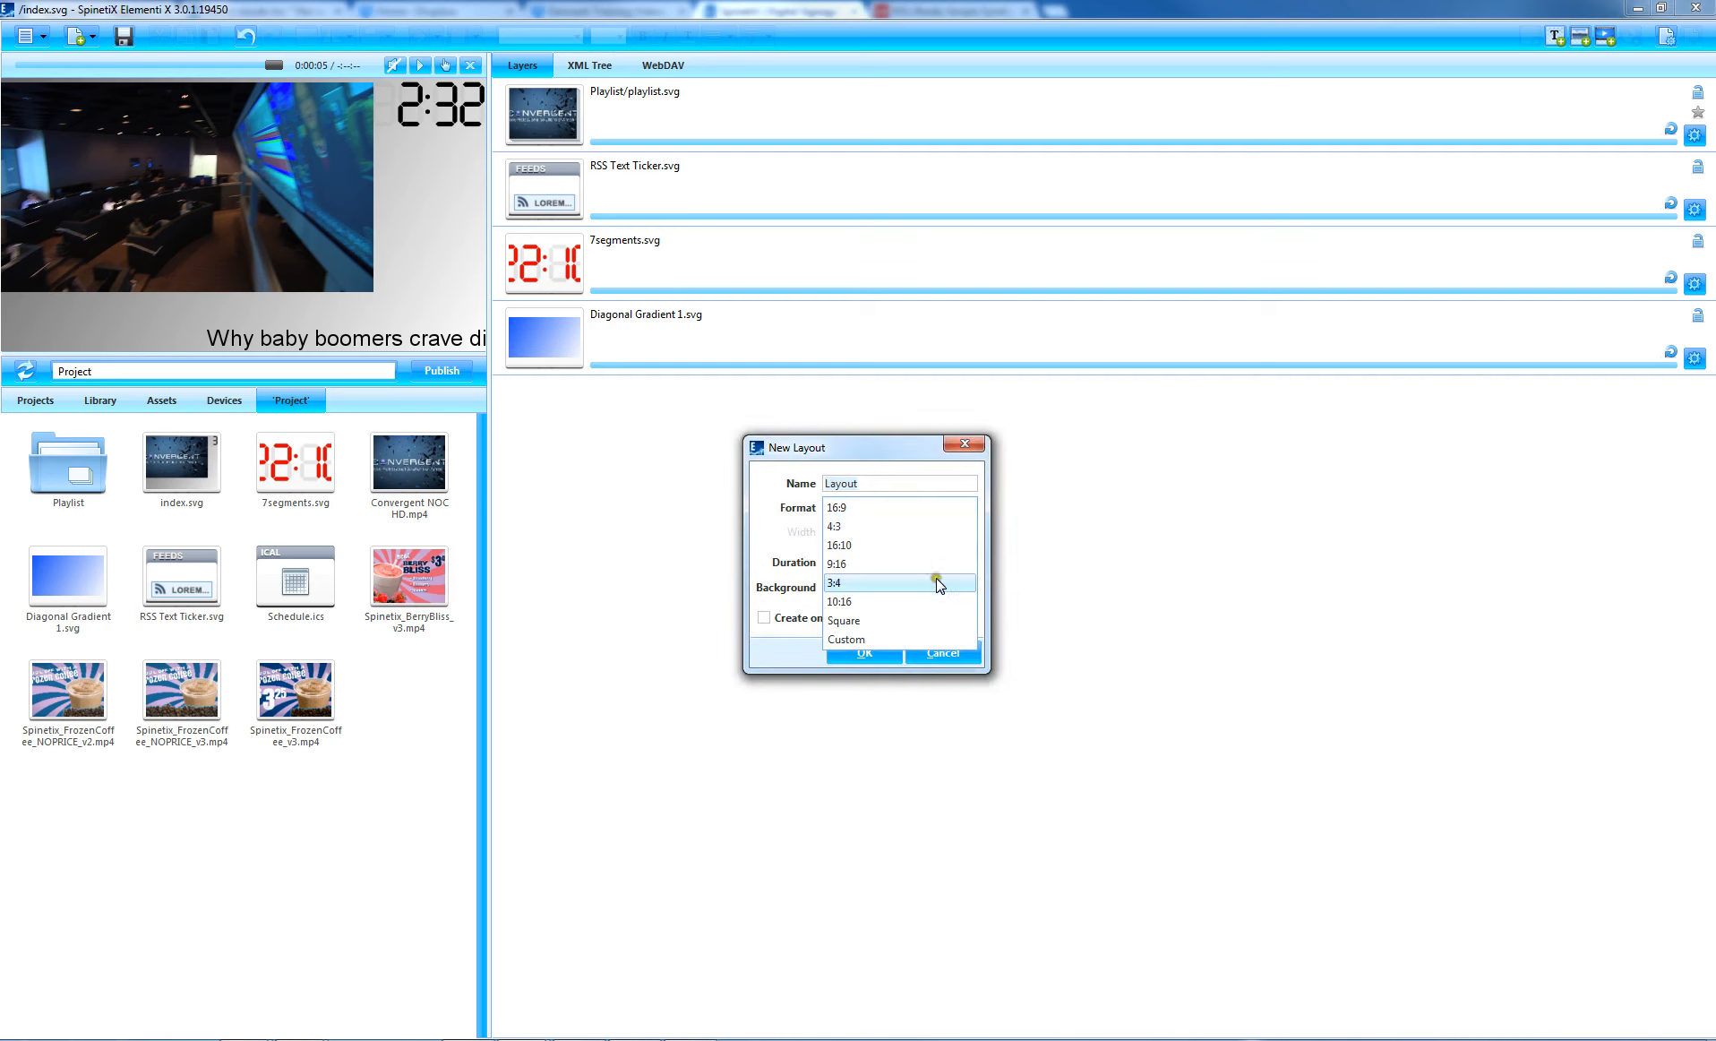
left_click(928, 509)
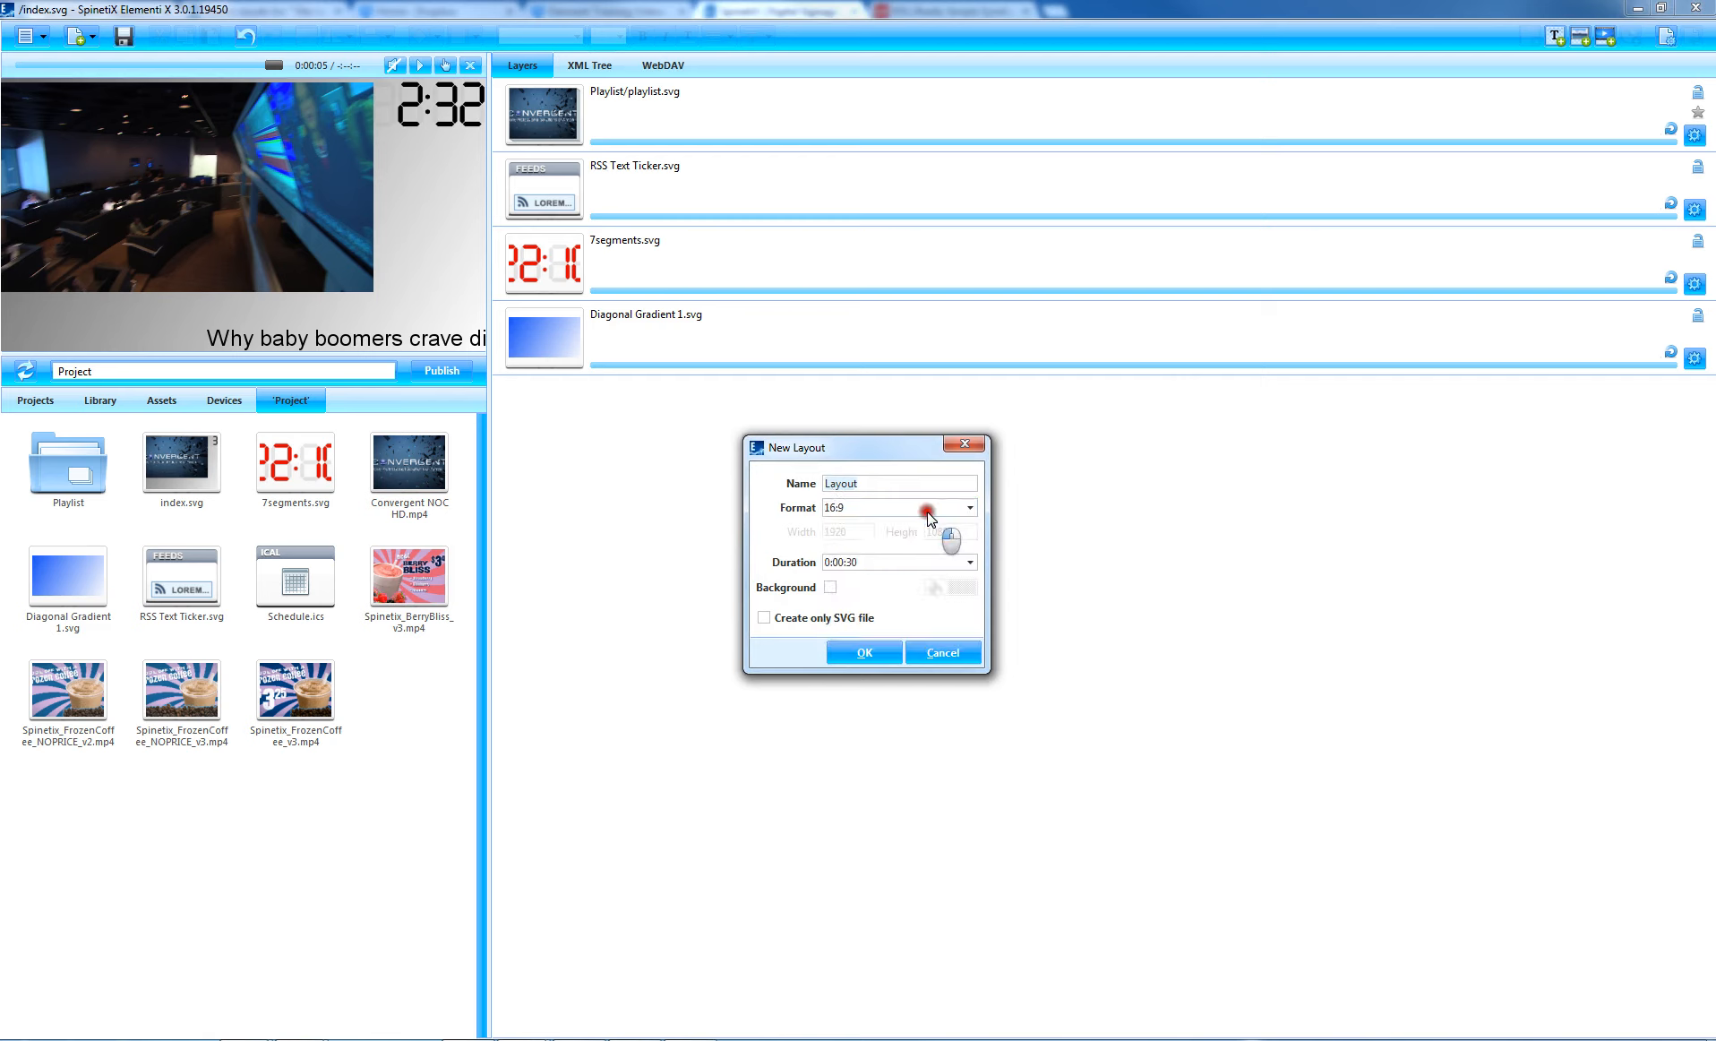
left_click(960, 562)
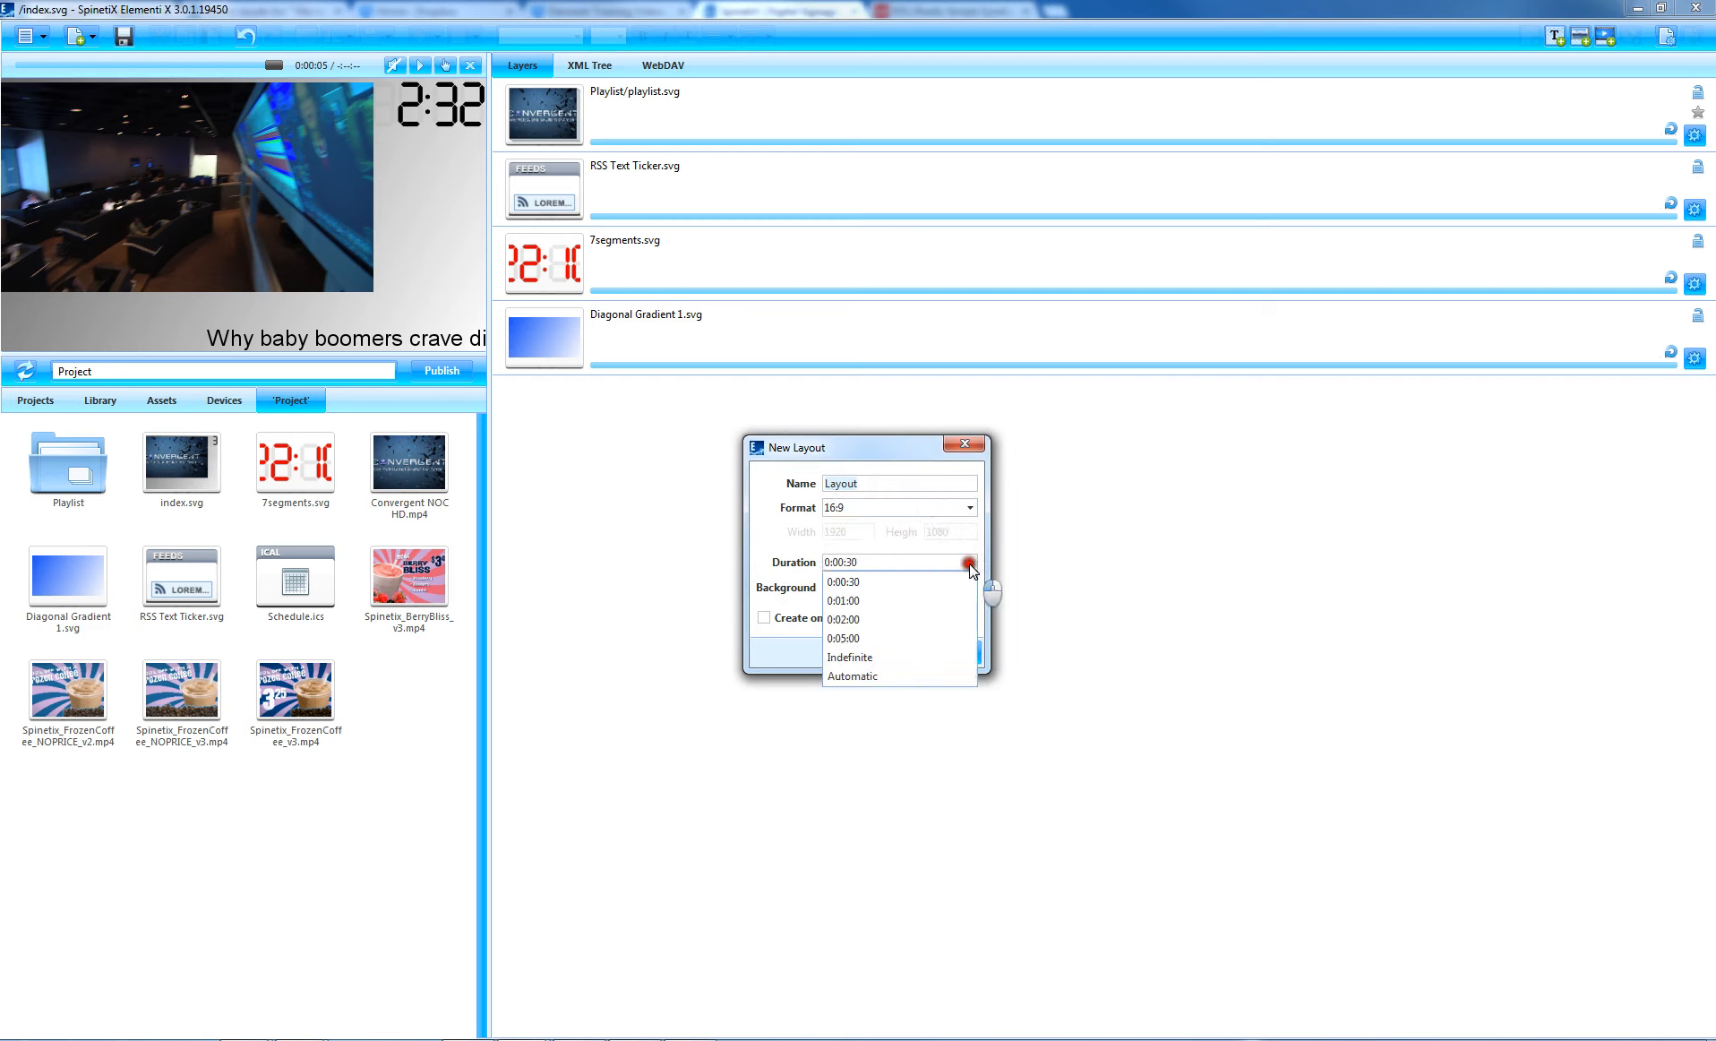
left_click(864, 659)
left_click(831, 589)
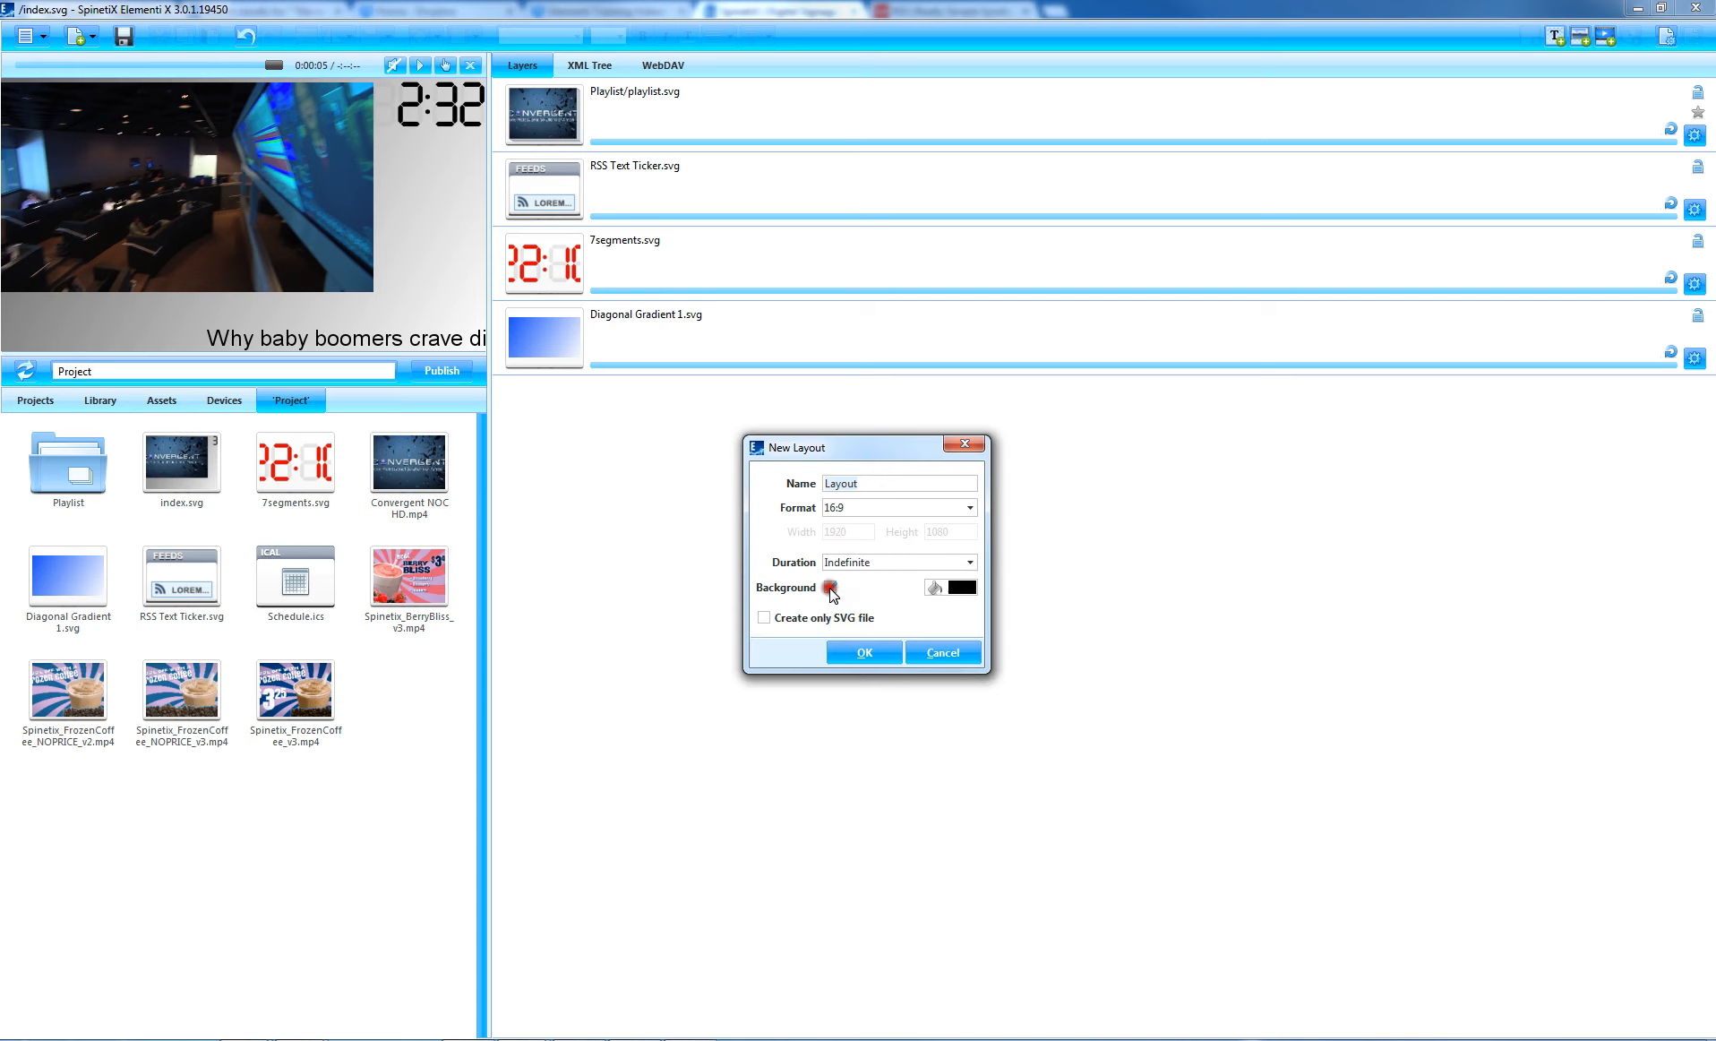
left_click(832, 588)
left_click(783, 646)
left_click(834, 647)
left_click(872, 657)
left_click(853, 651)
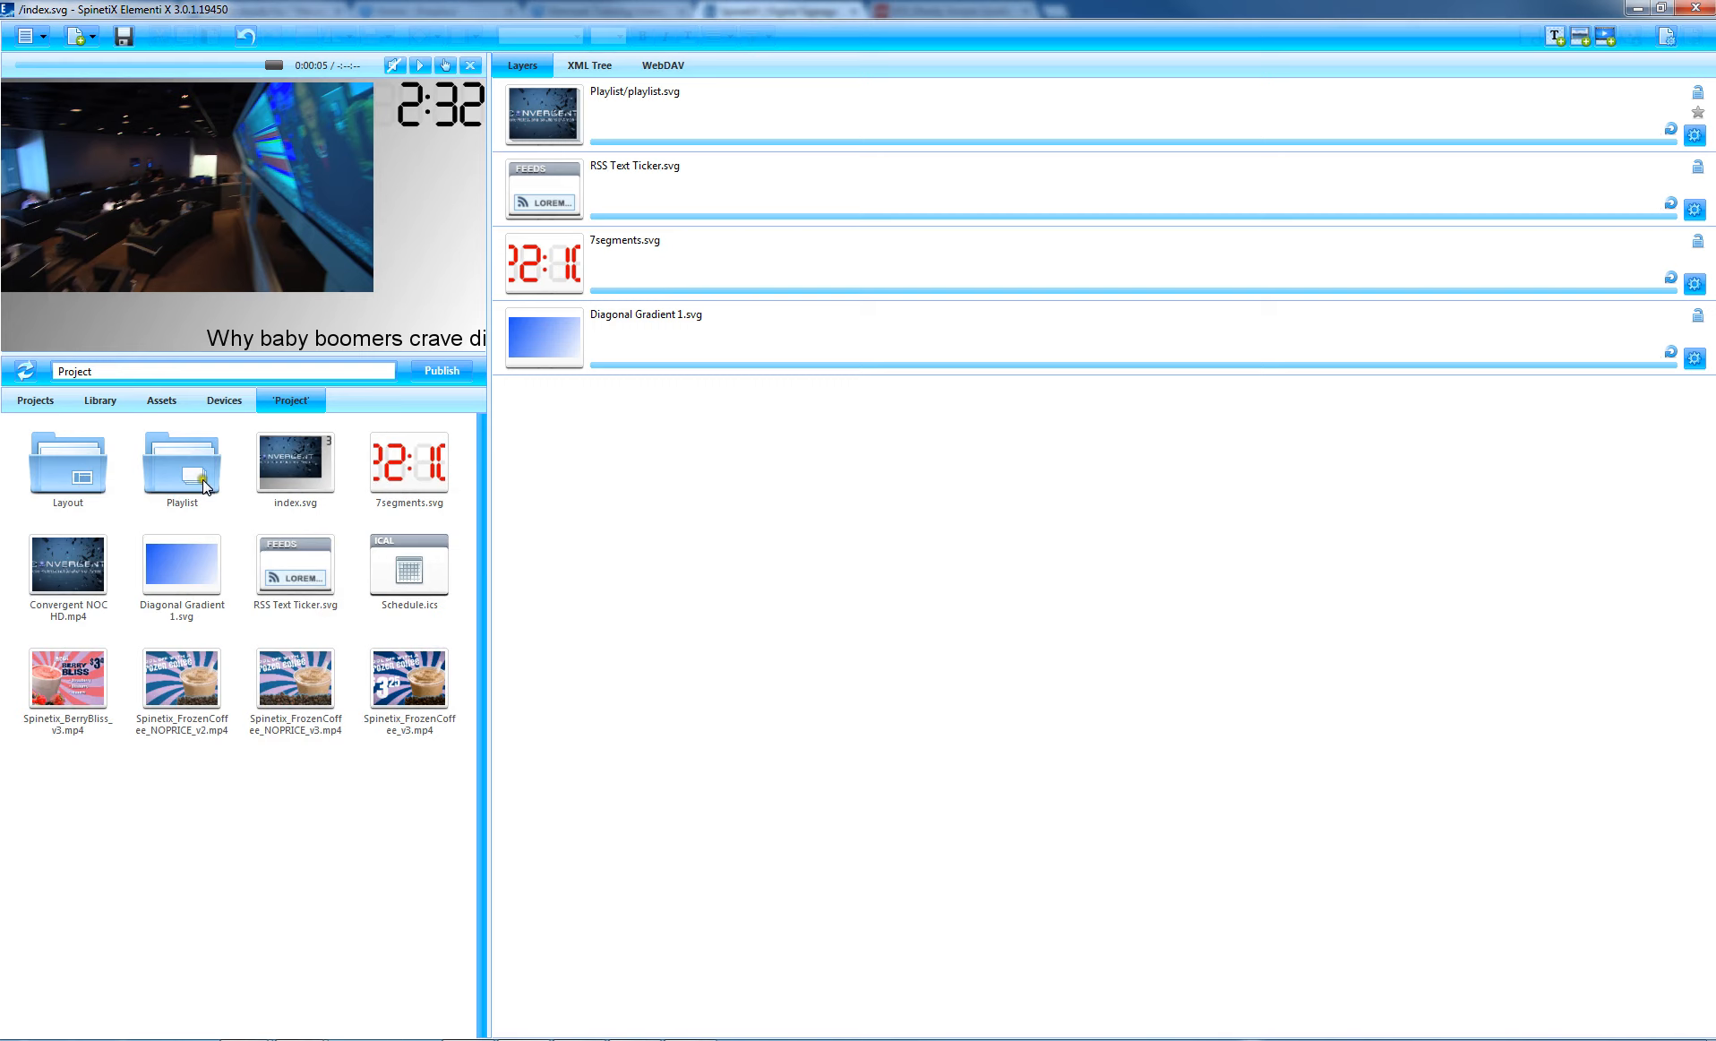
Open index.svg from the new Layout folder, saving the changes to the current document
left_click(65, 481)
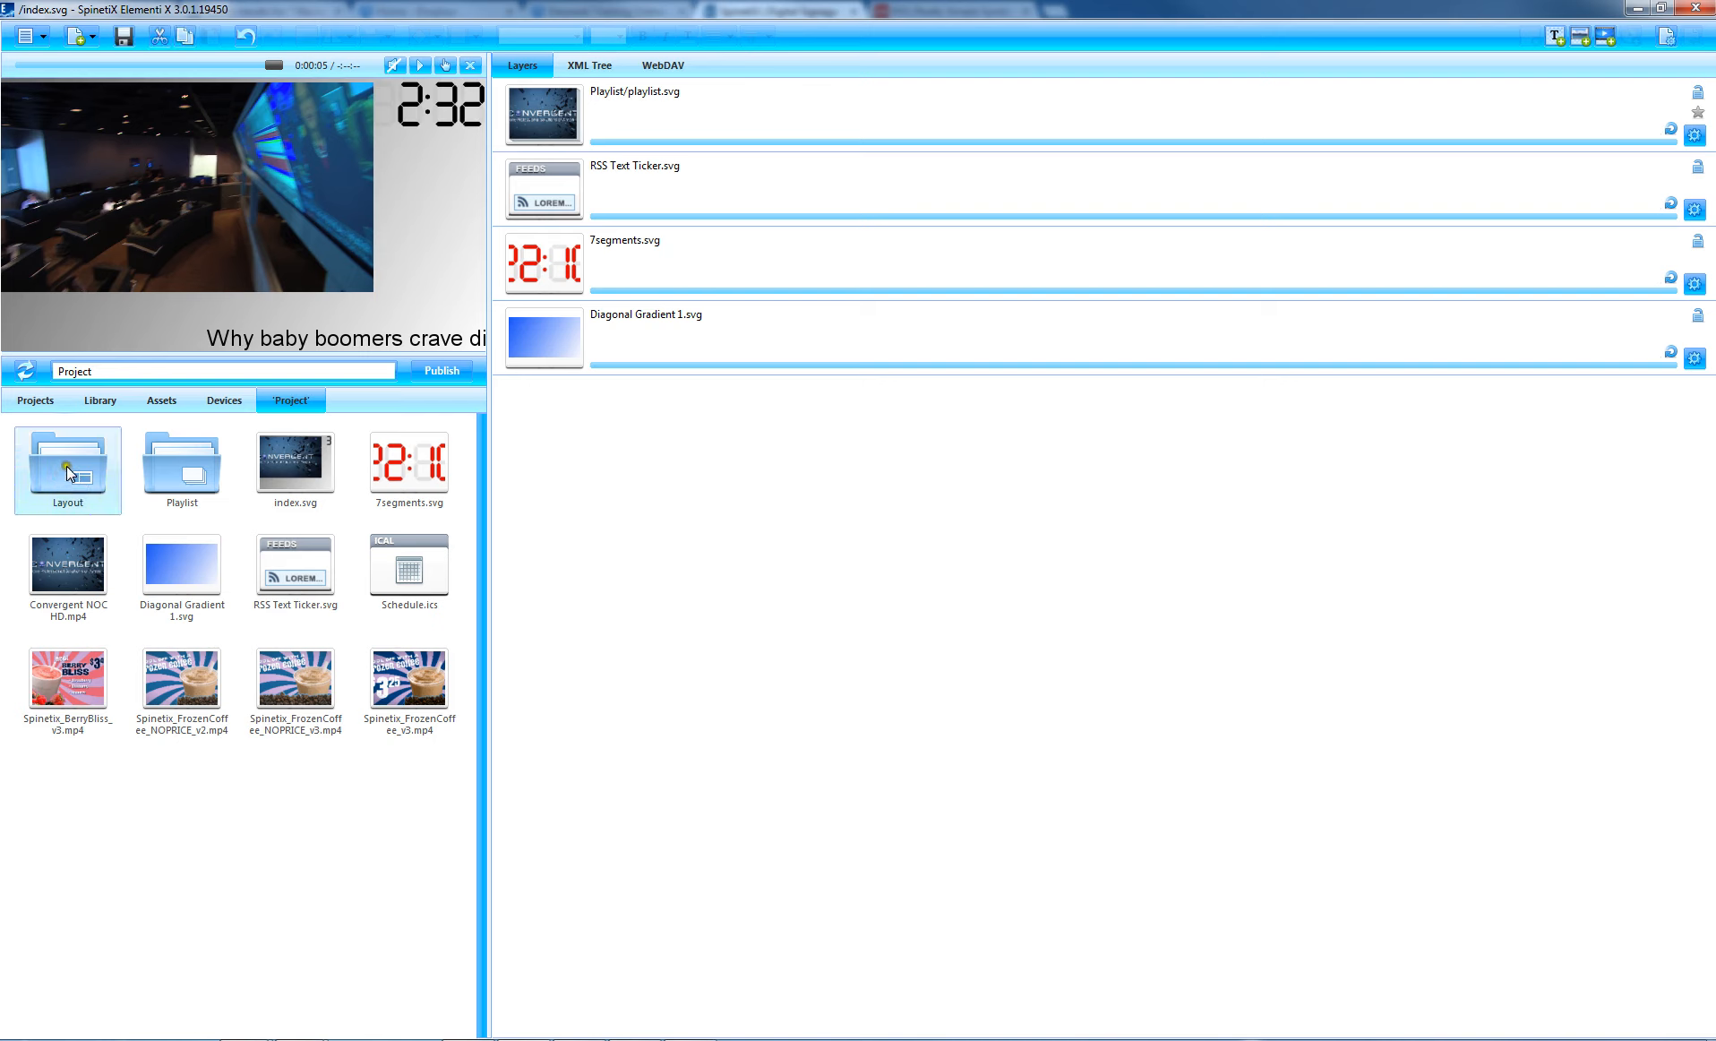
double_click(66, 467)
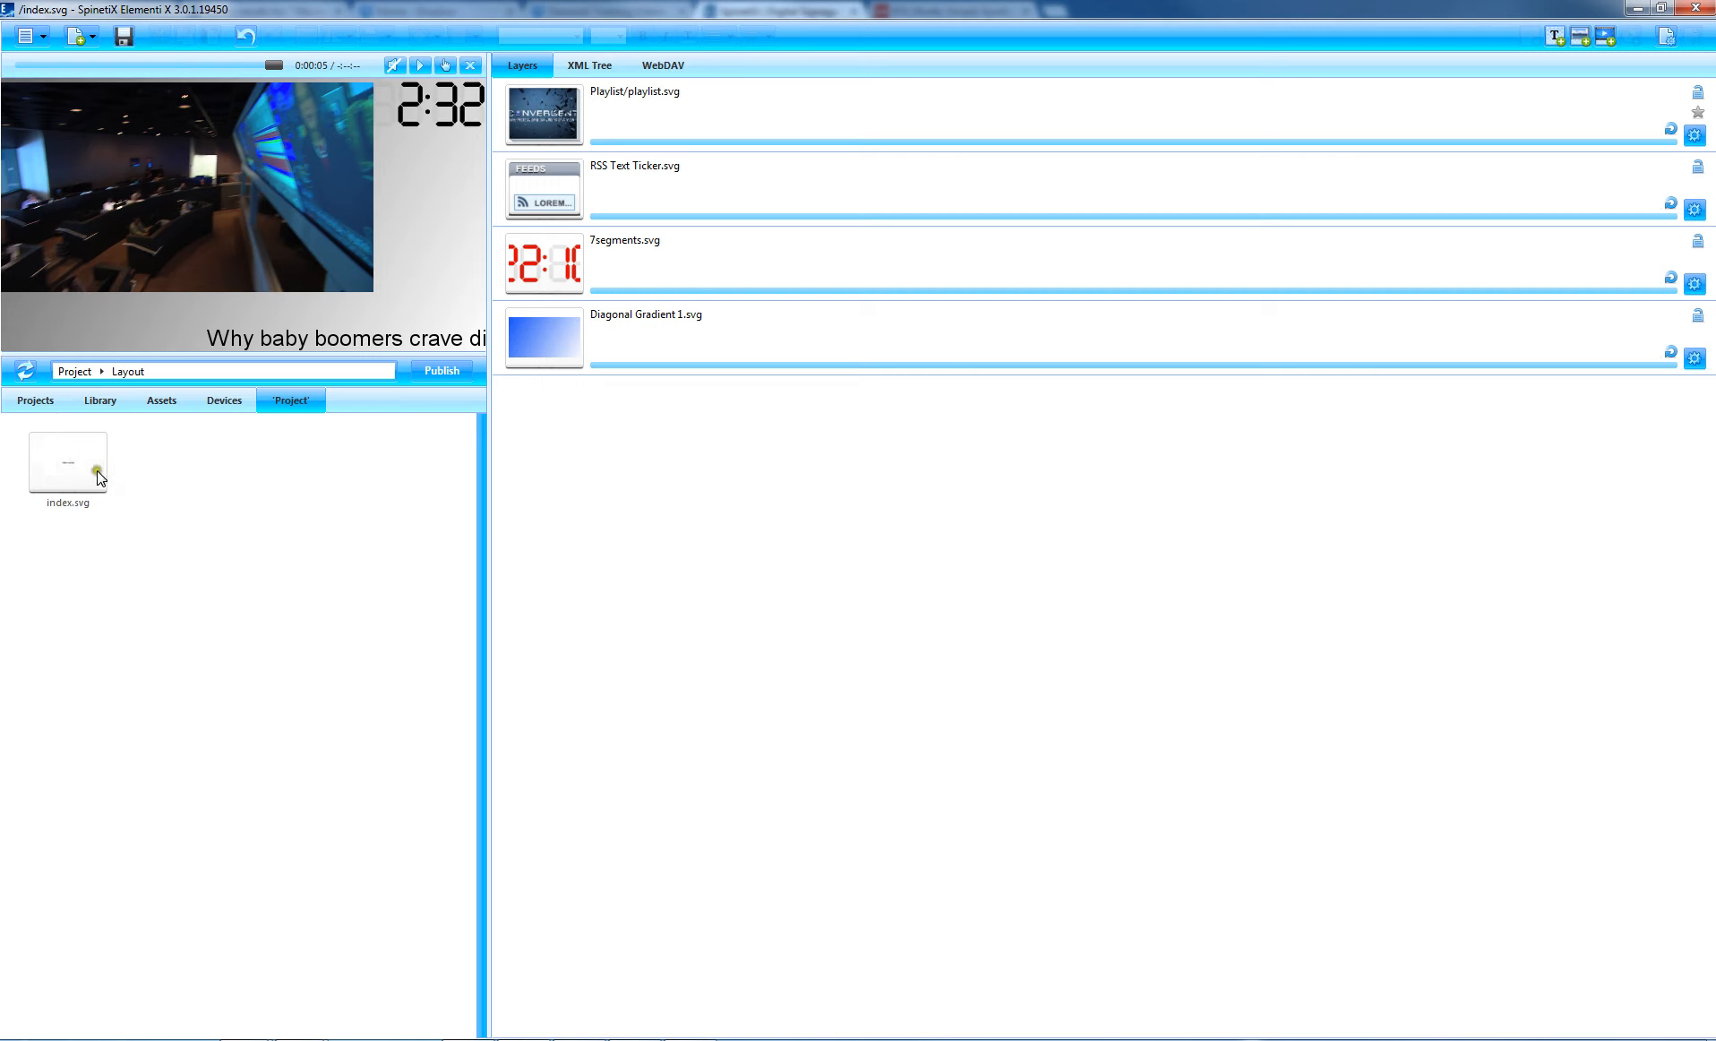
left_click(87, 466)
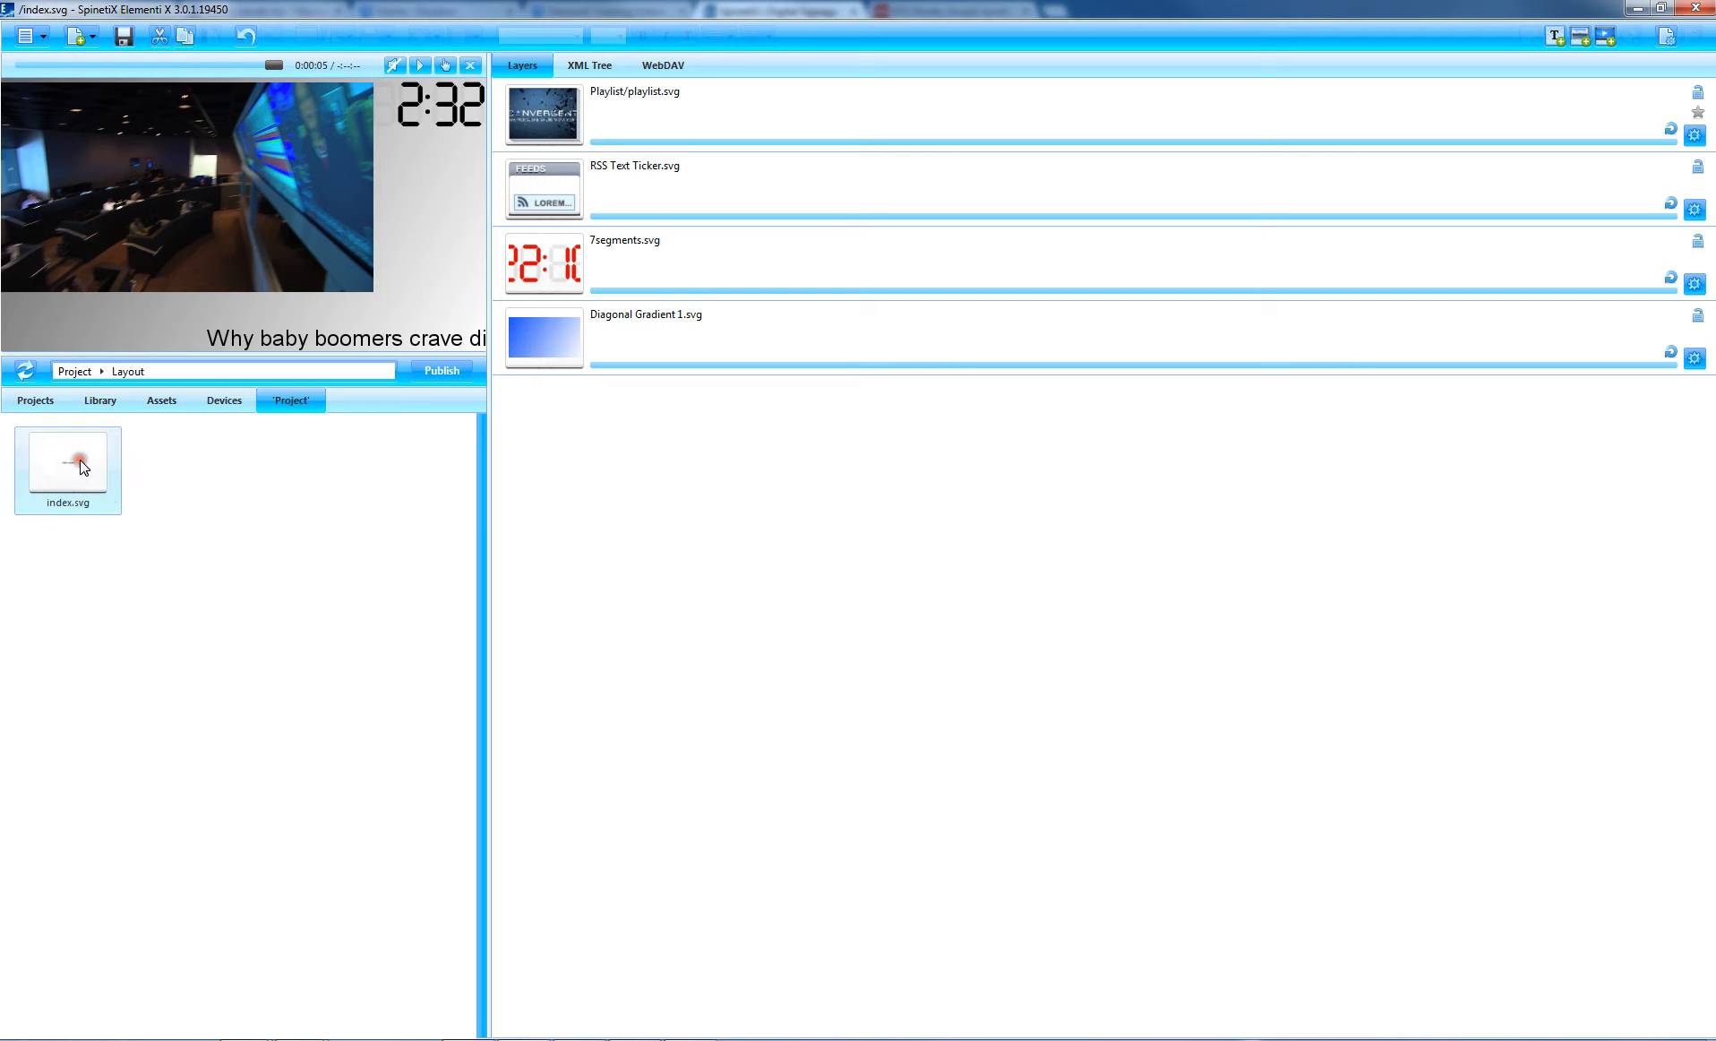
double_click(83, 465)
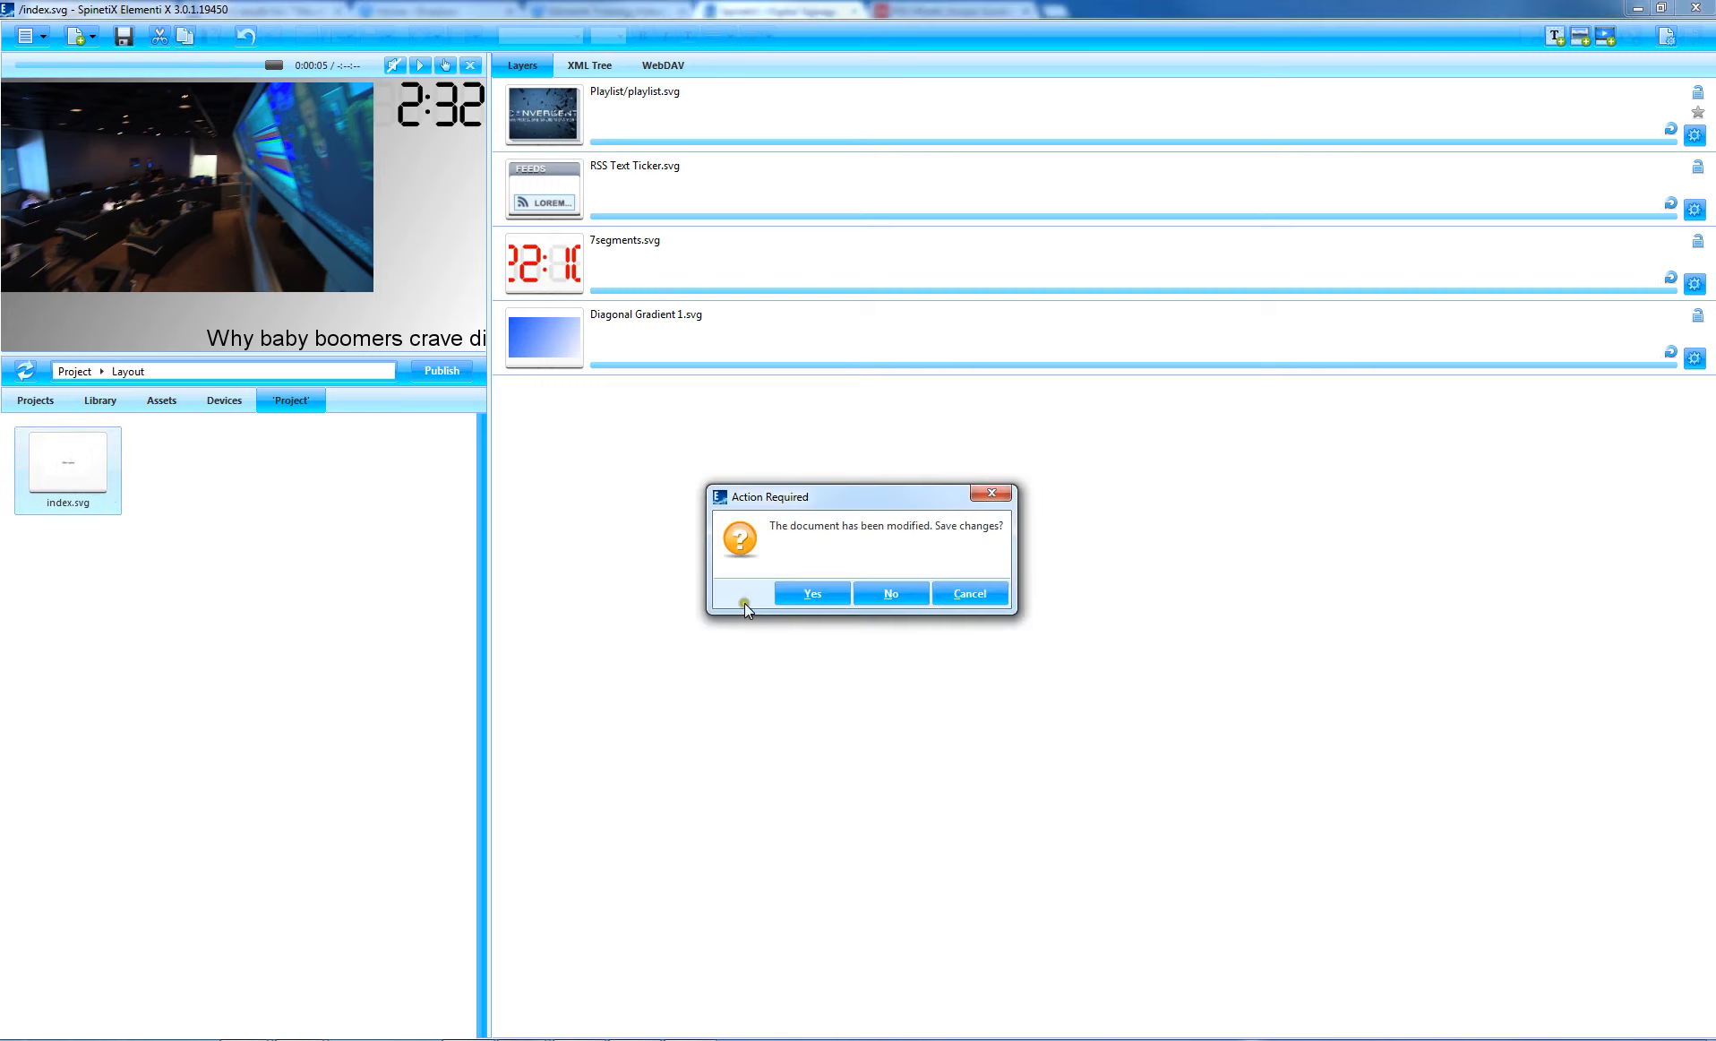
left_click(817, 593)
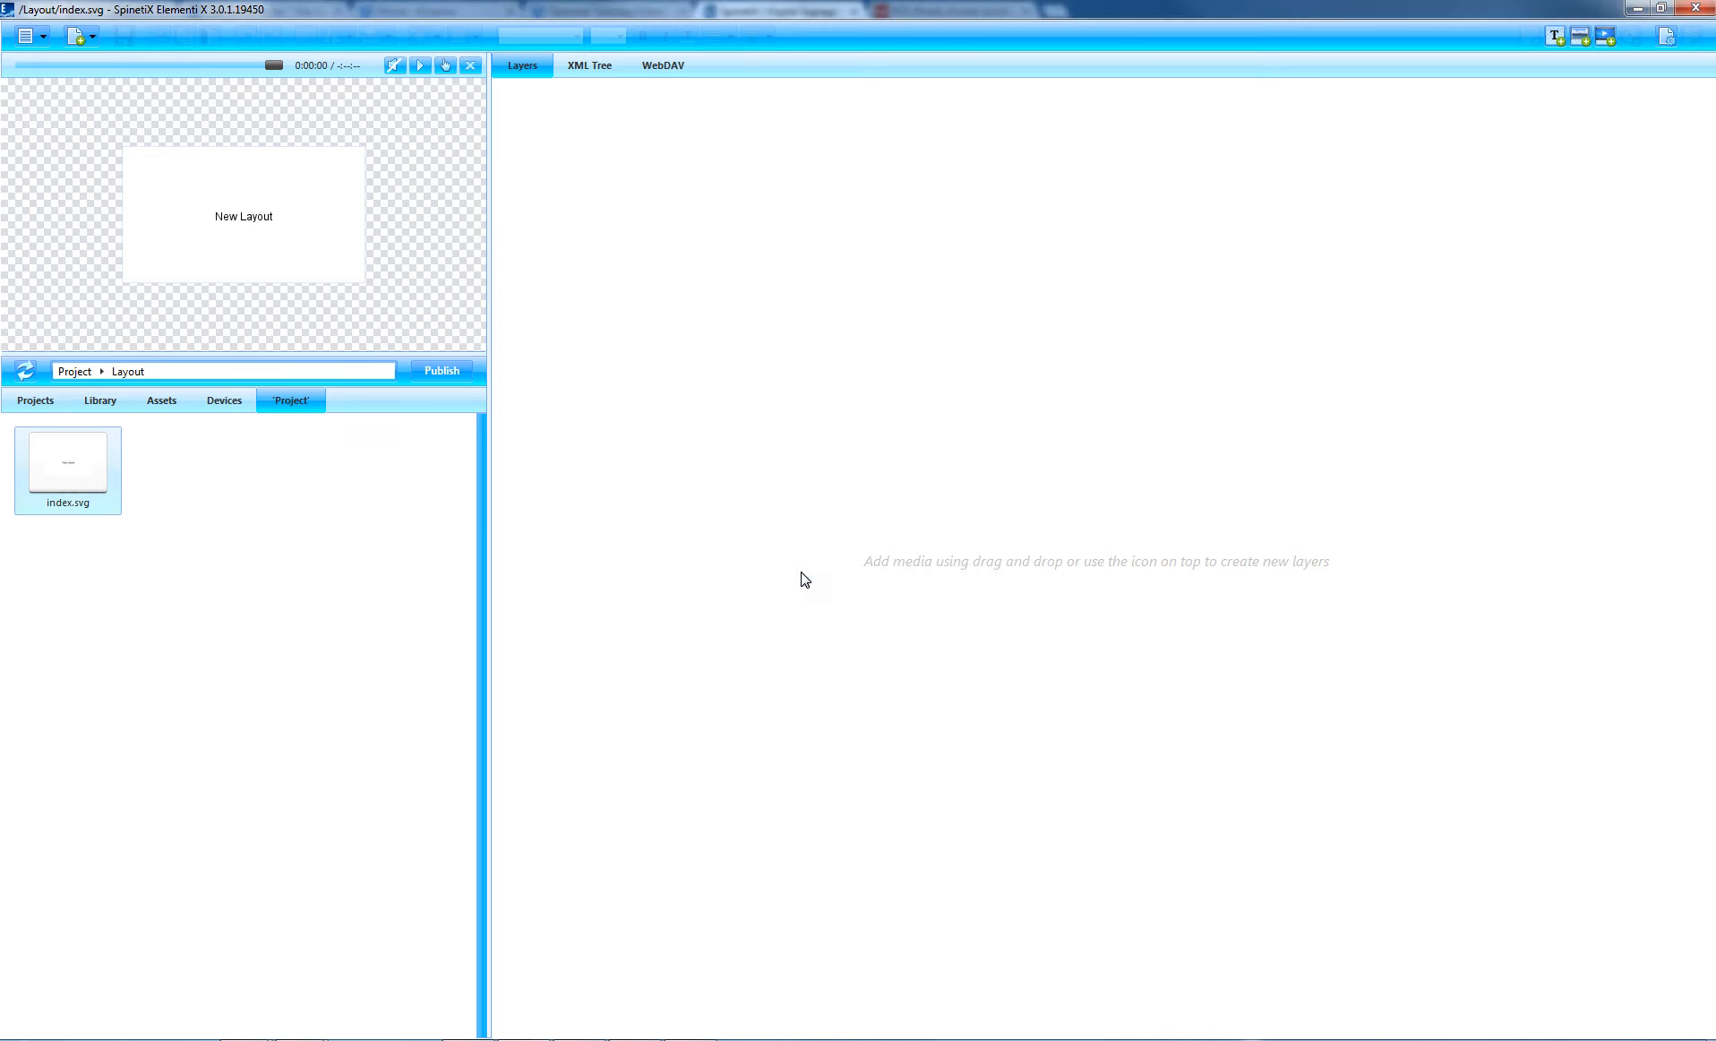
Add all the Astrology cliparts from the library's Cliparts collection to the layout as layers
left_click(97, 402)
left_click(49, 402)
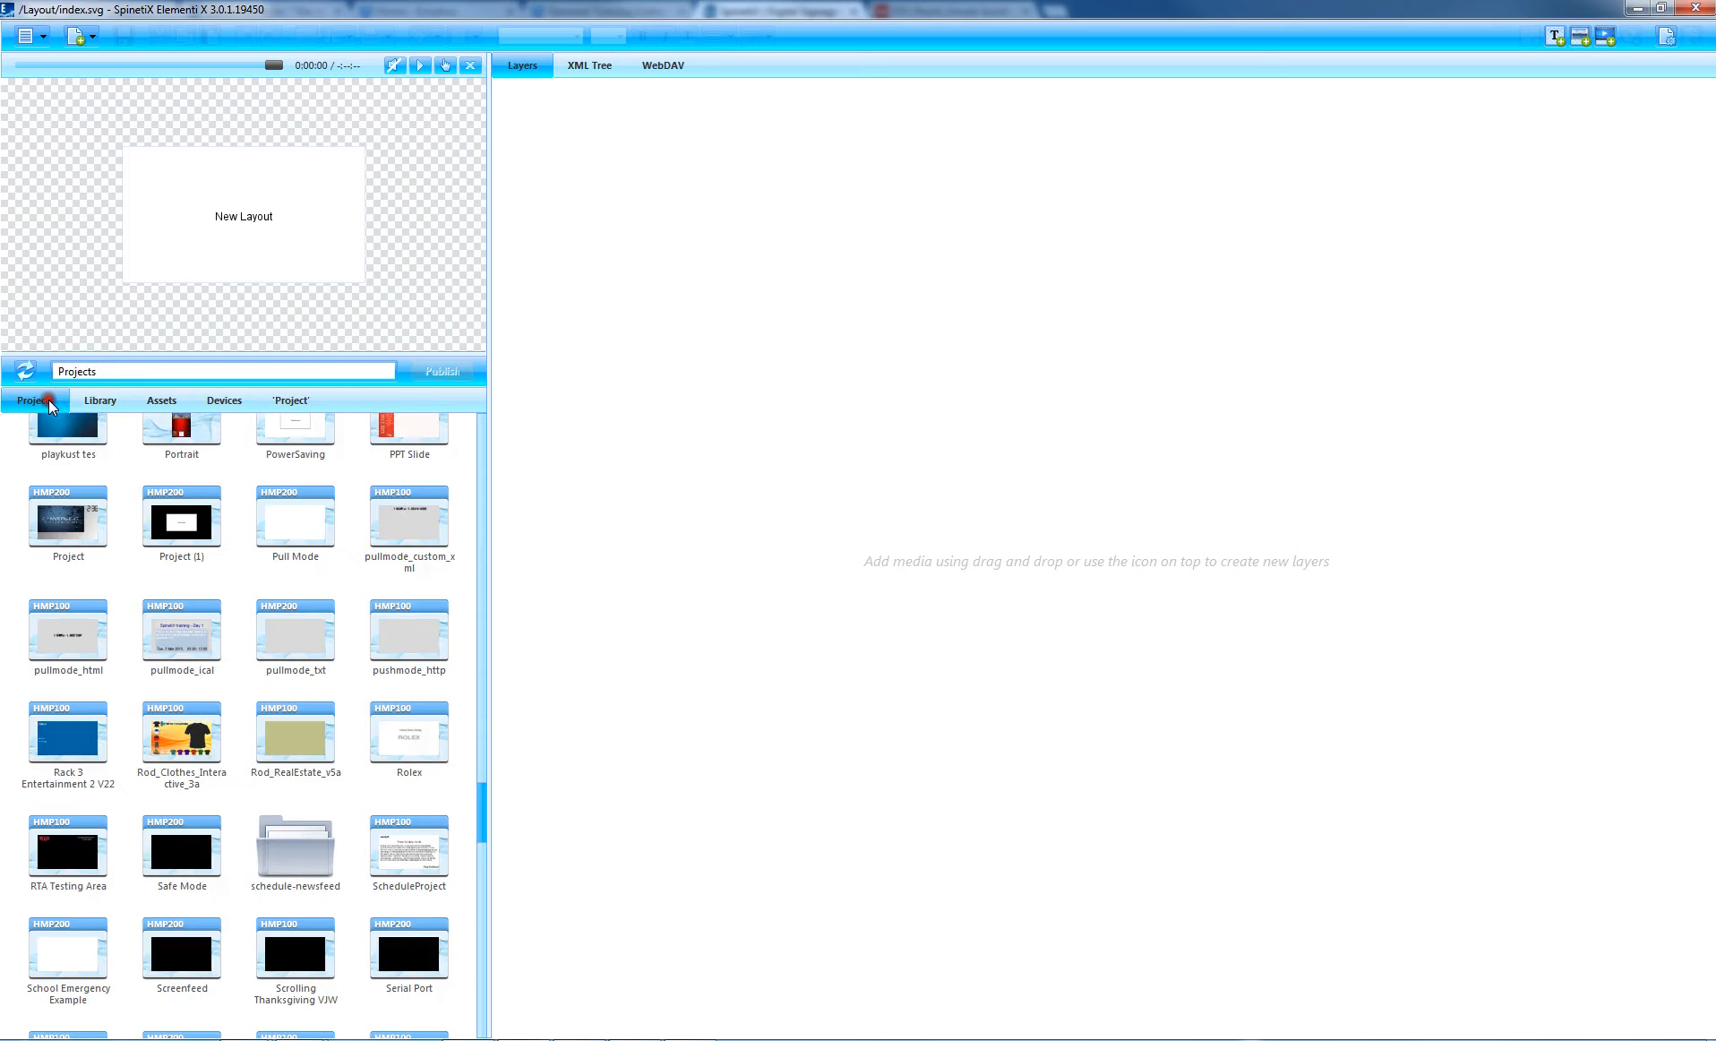
left_click(99, 406)
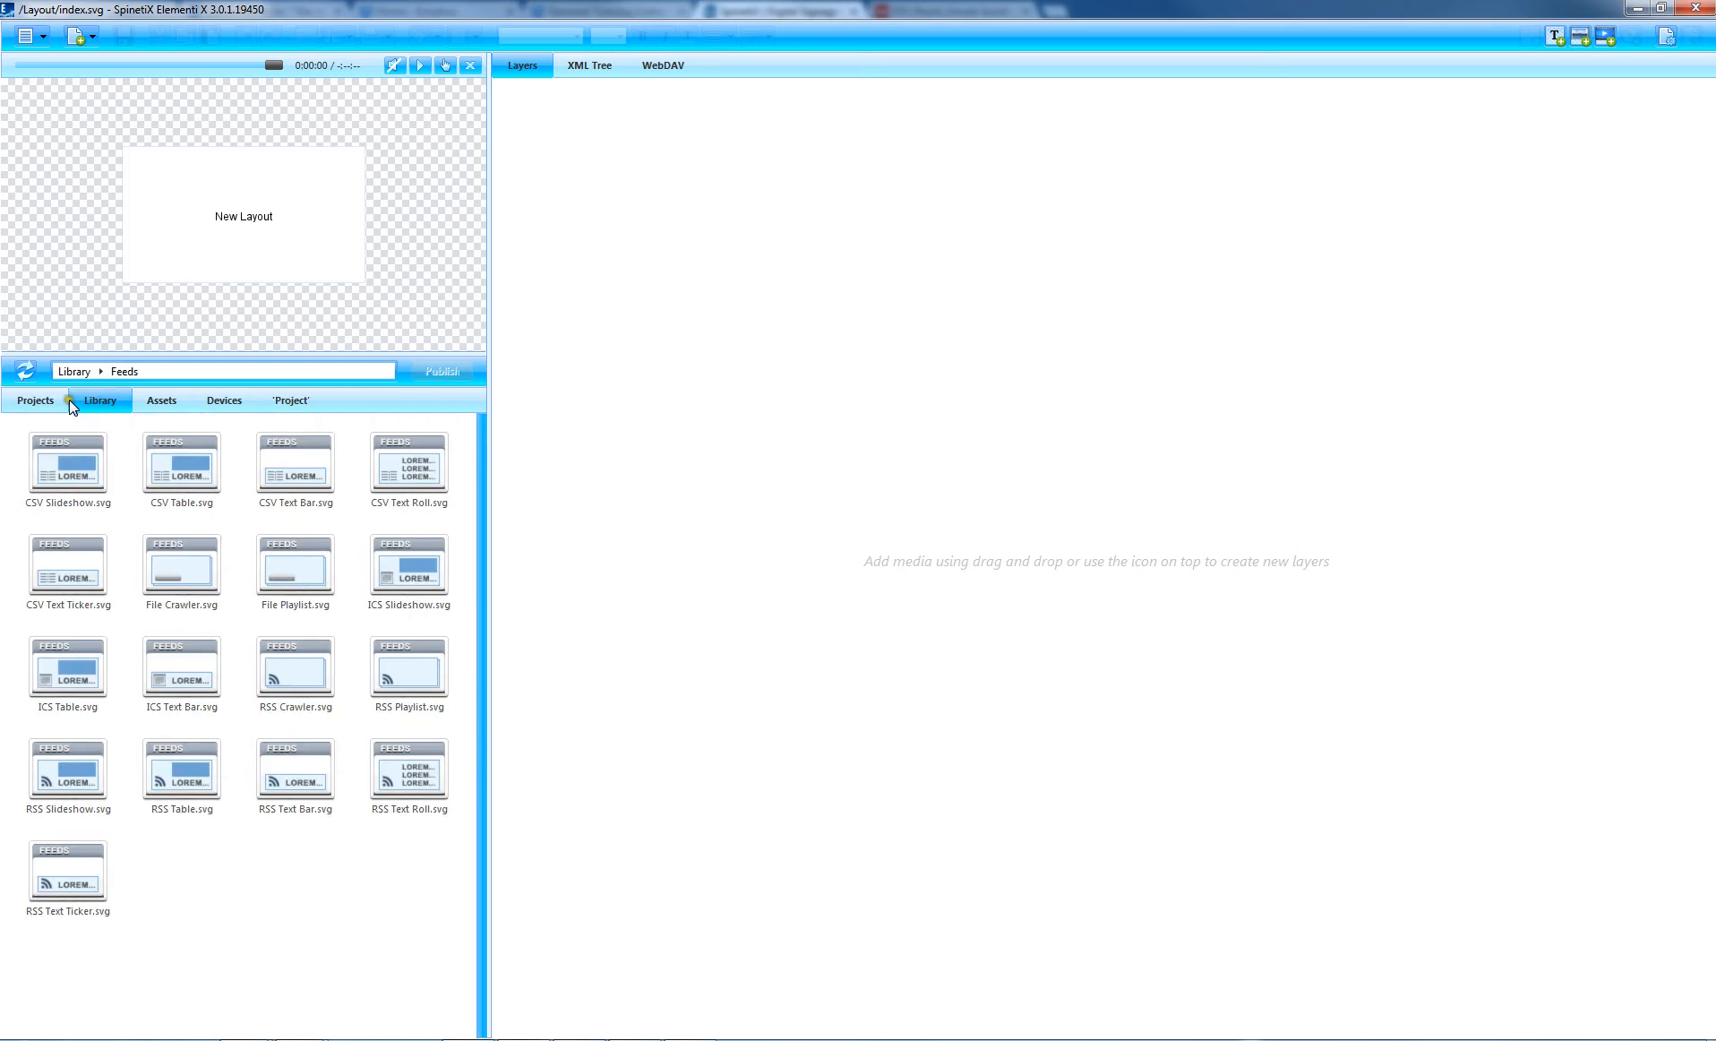
left_click(97, 403)
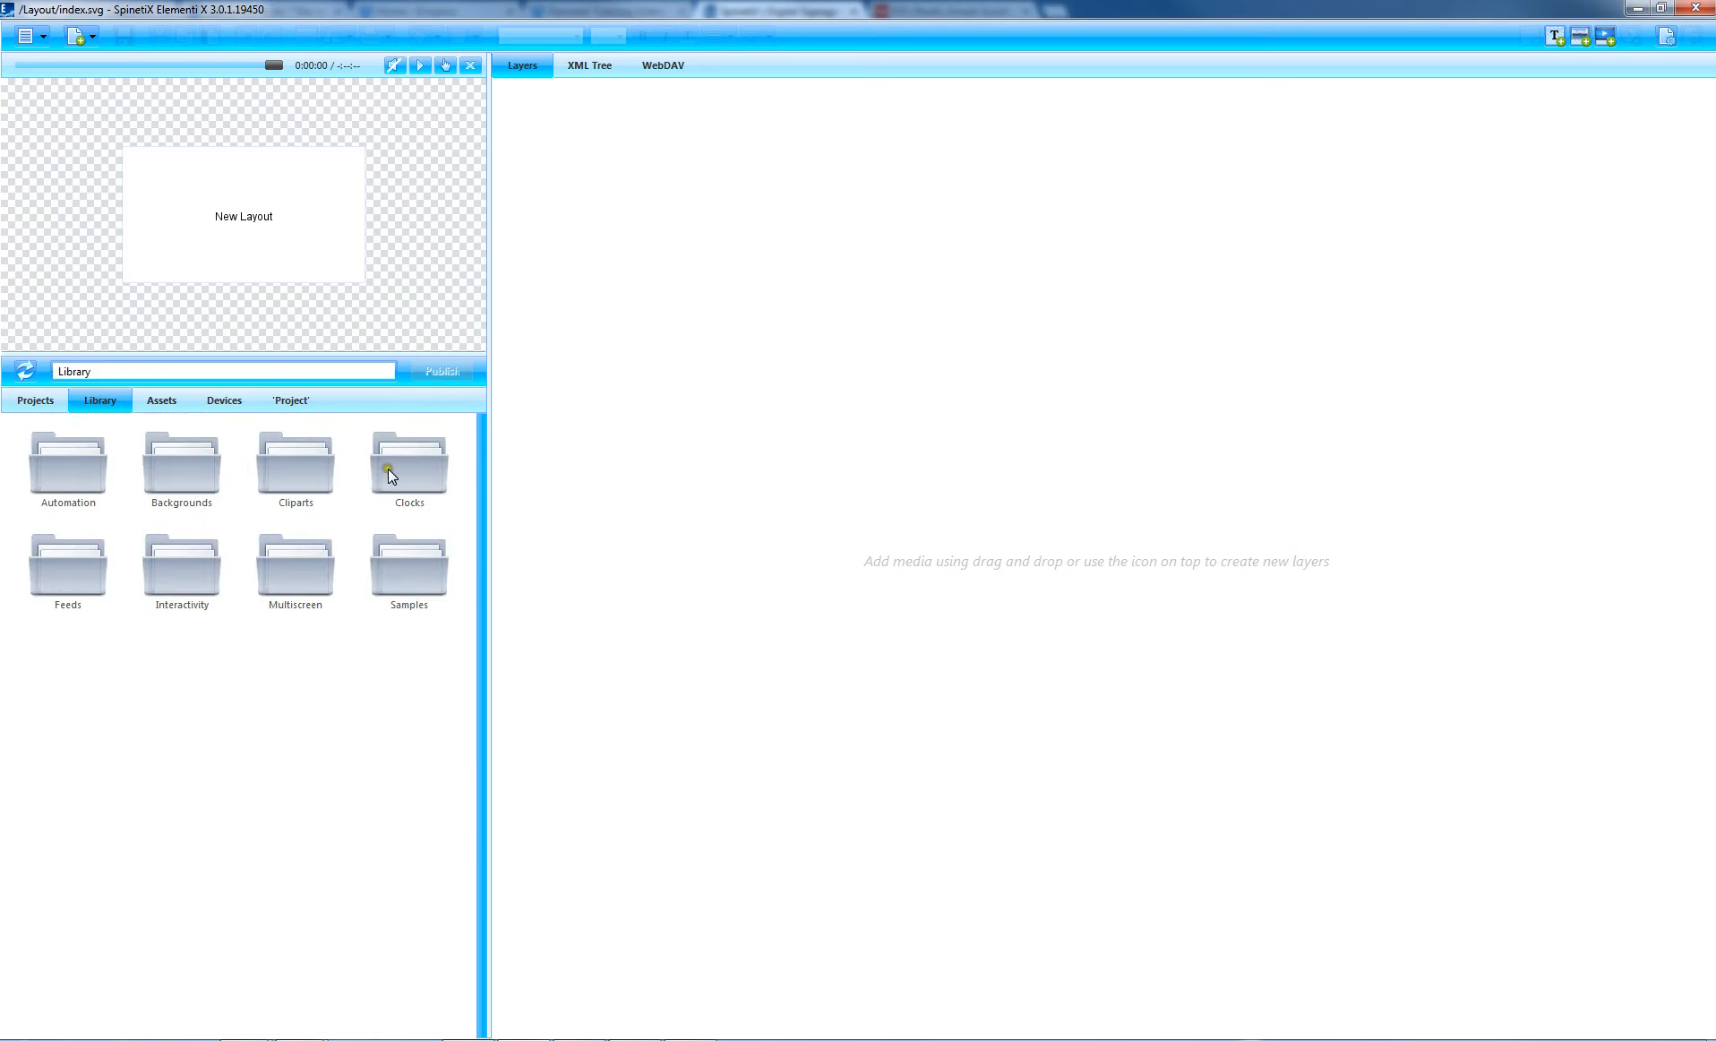
double_click(260, 478)
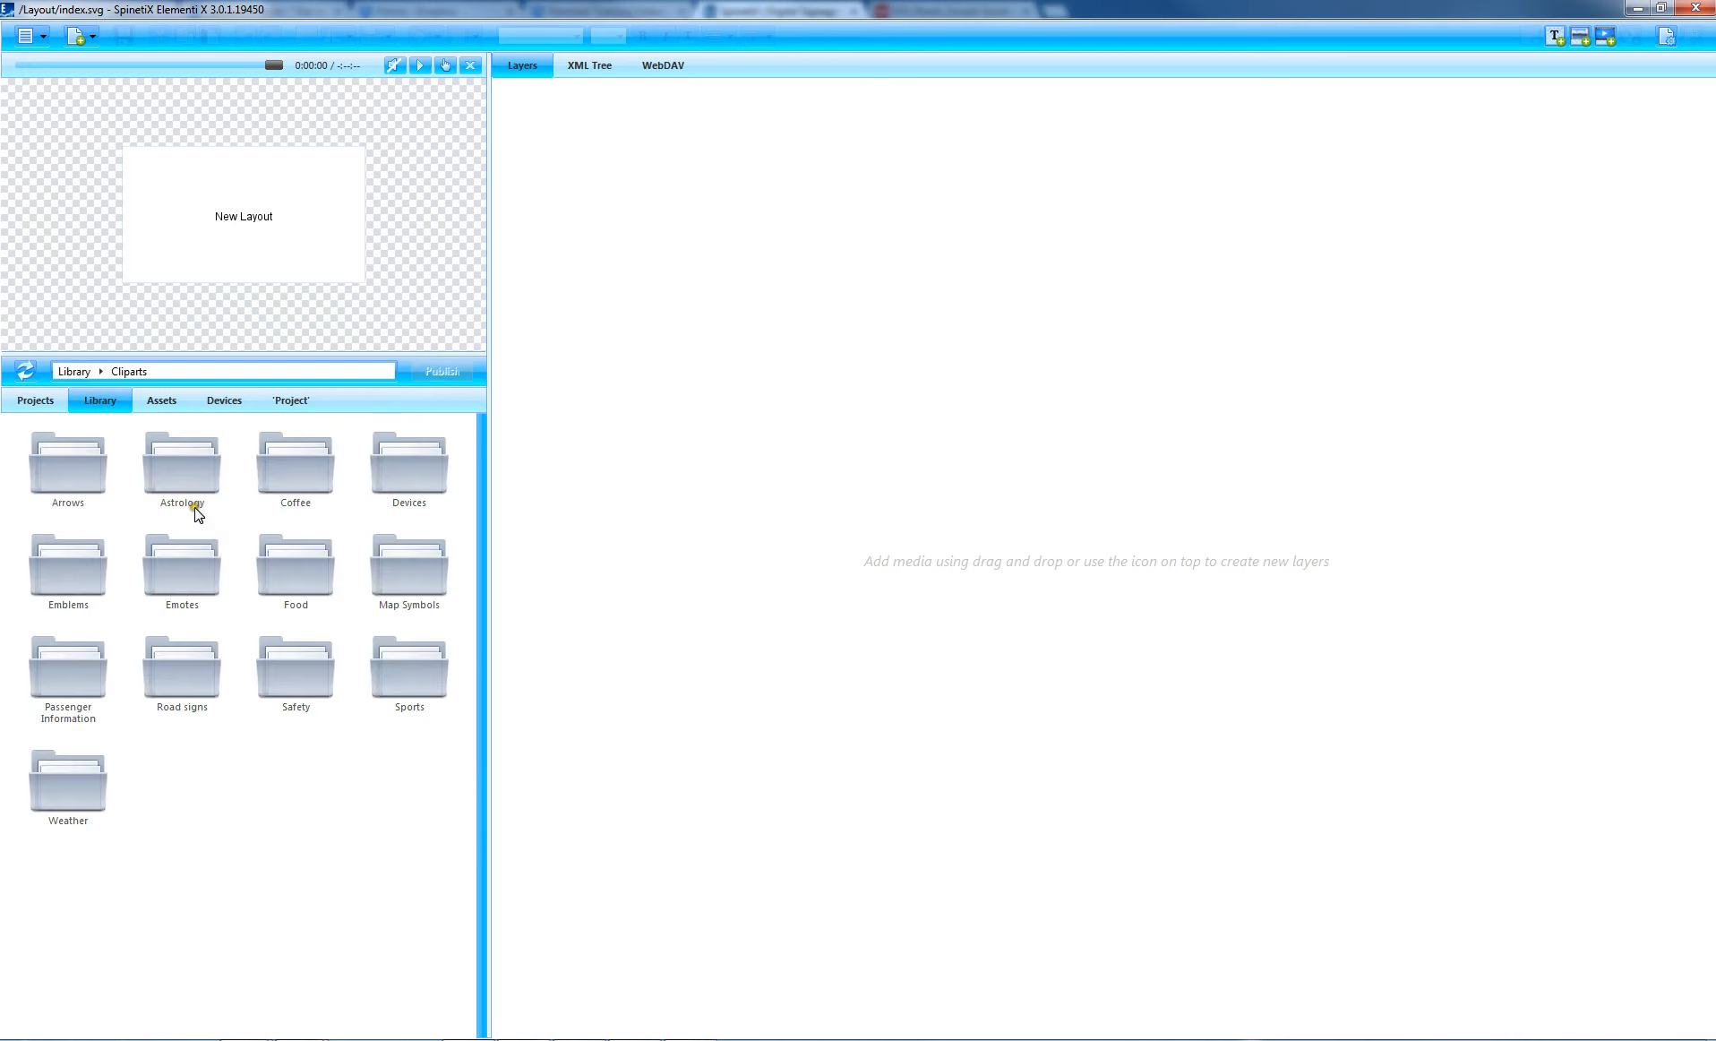
double_click(179, 470)
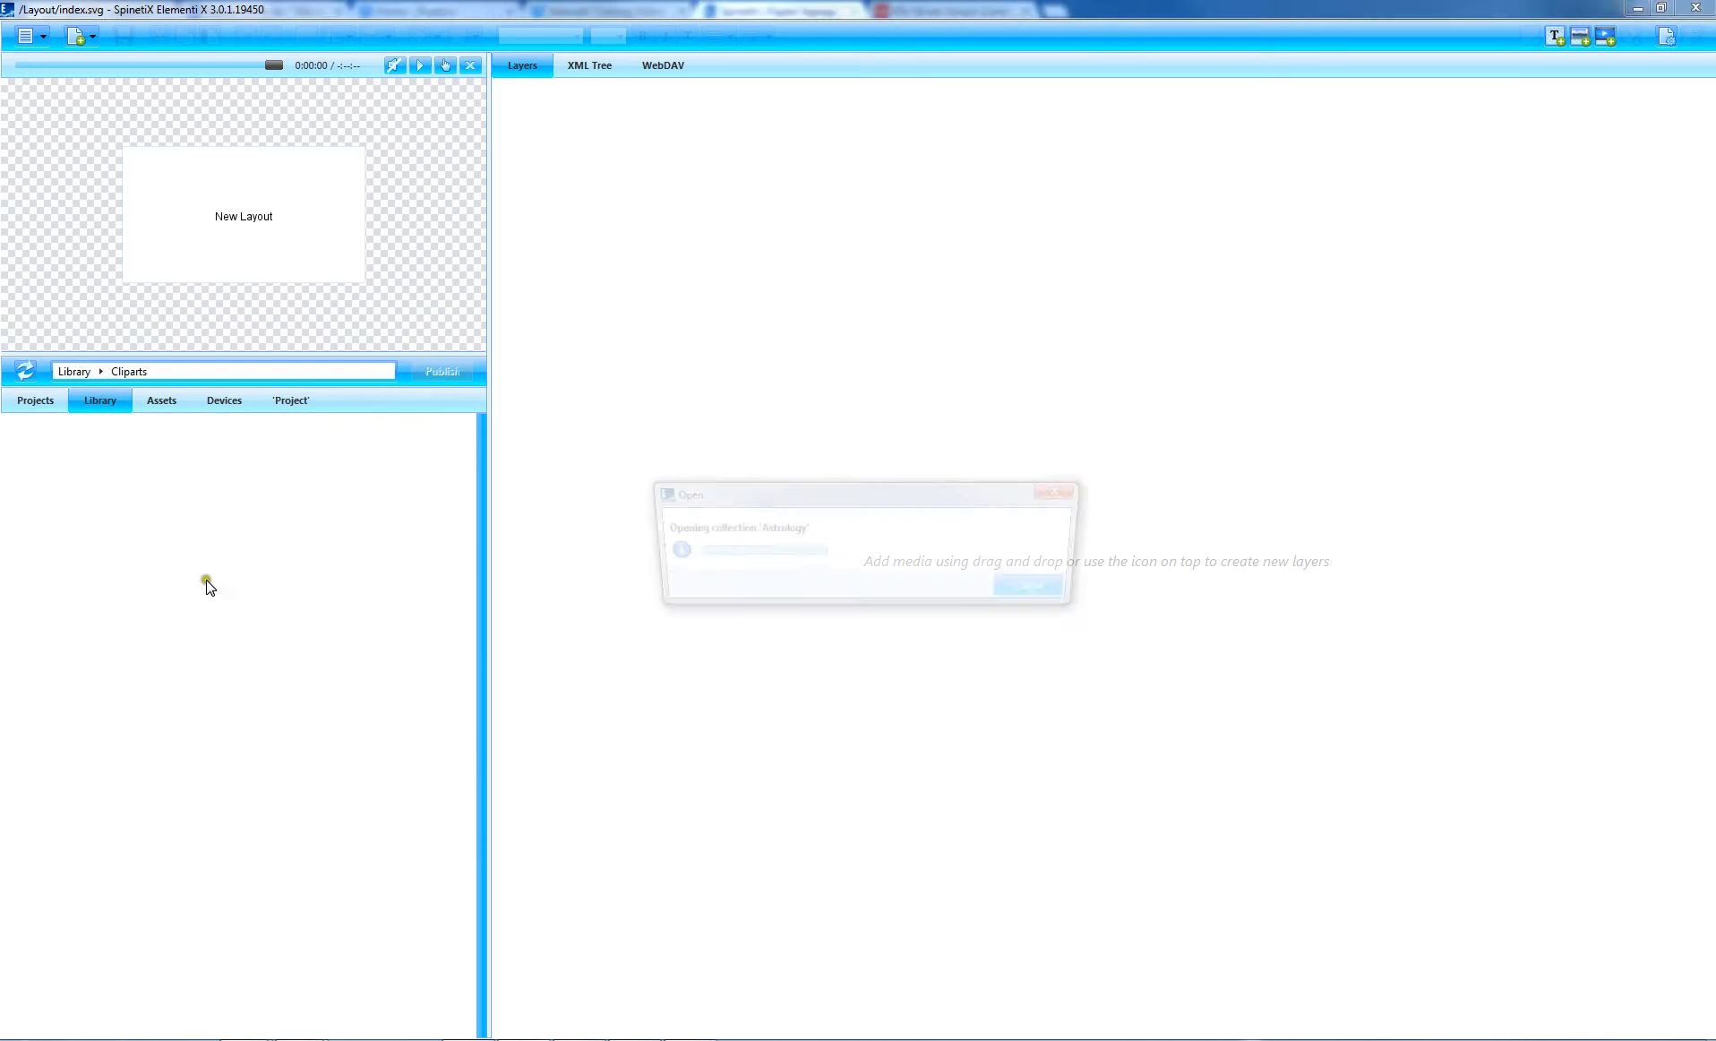
left_click_drag(431, 778, 618, 434)
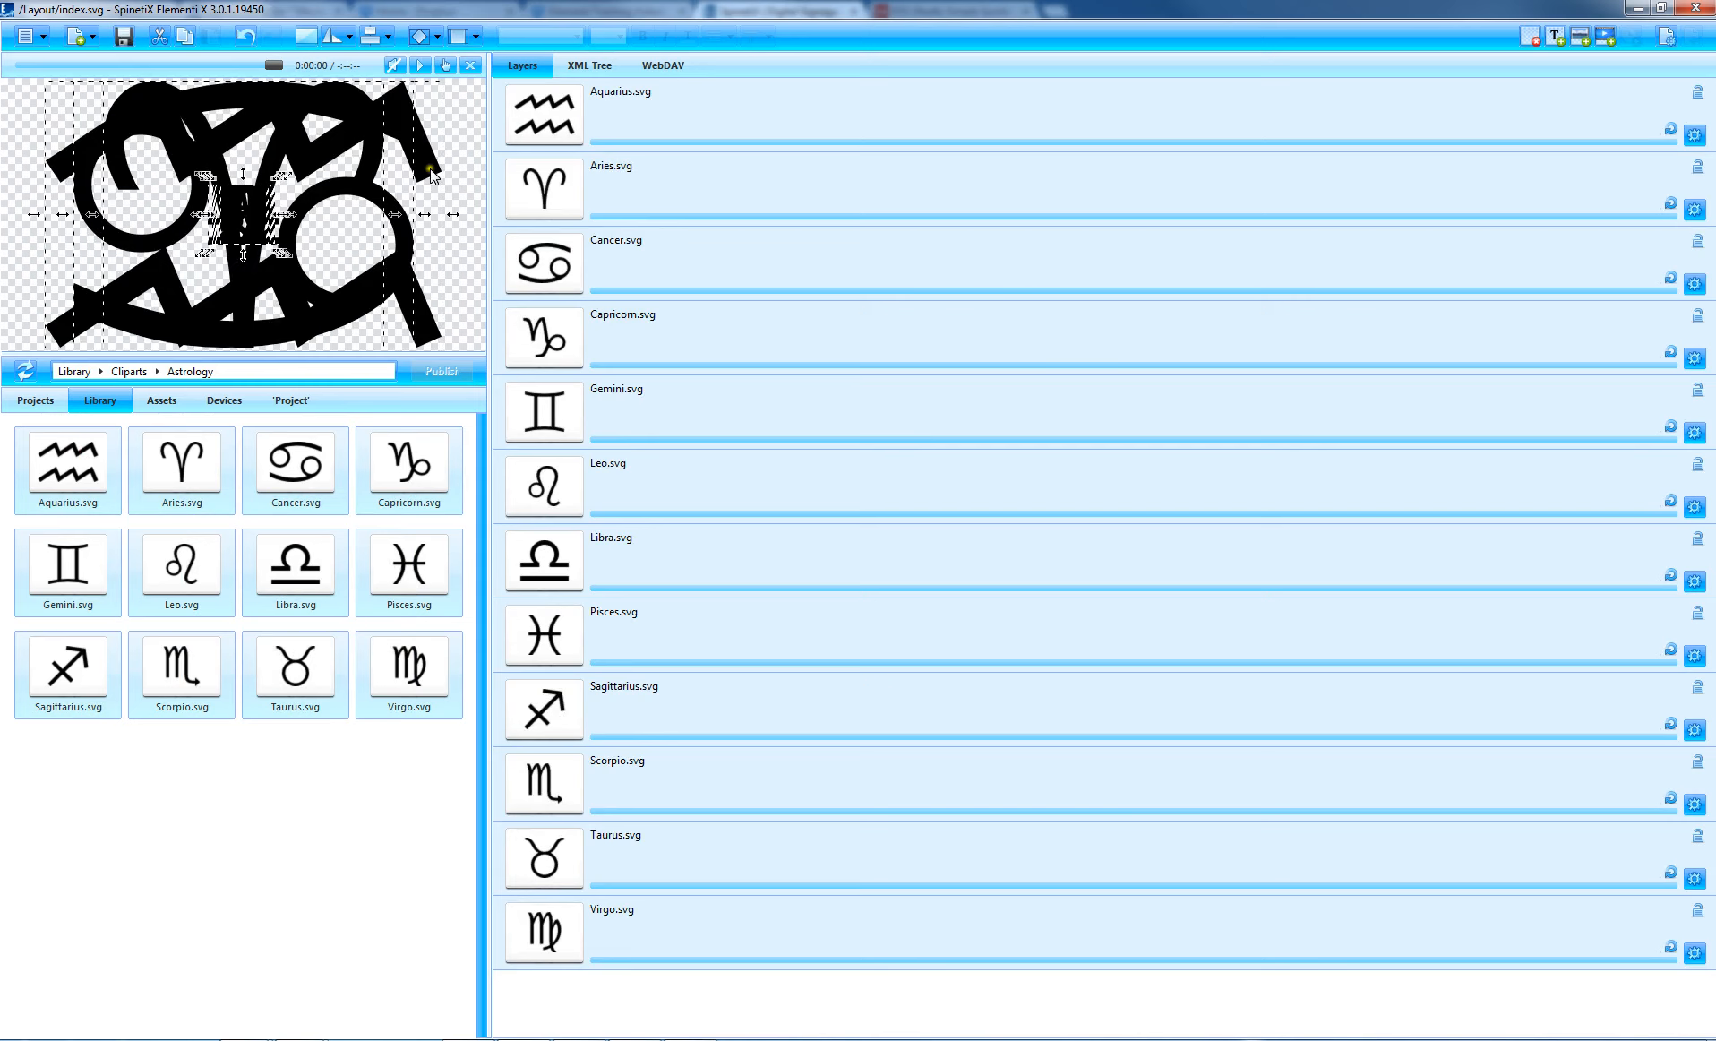
Shrink the zodiac symbols together, and place Aquarius in the canvas's upper right corner with a larger Cancer beside it
left_click_drag(443, 82, 260, 189)
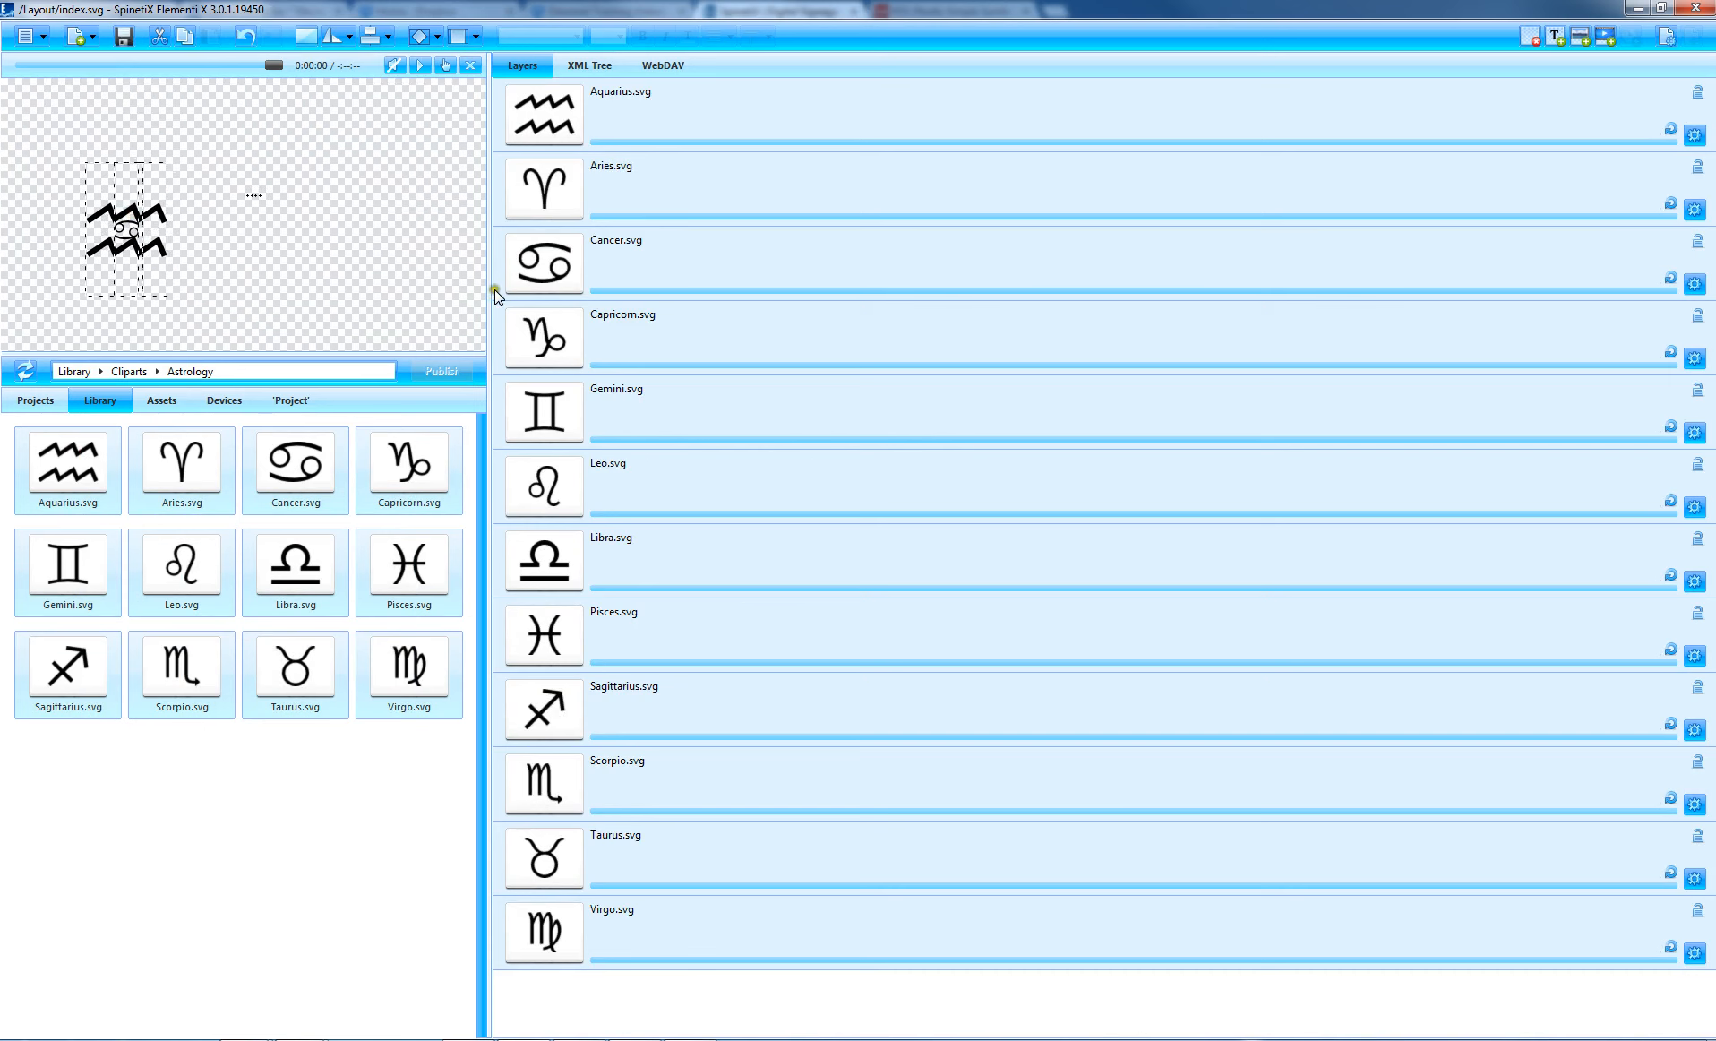
left_click(601, 345)
left_click(606, 136)
left_click_drag(123, 203, 430, 127)
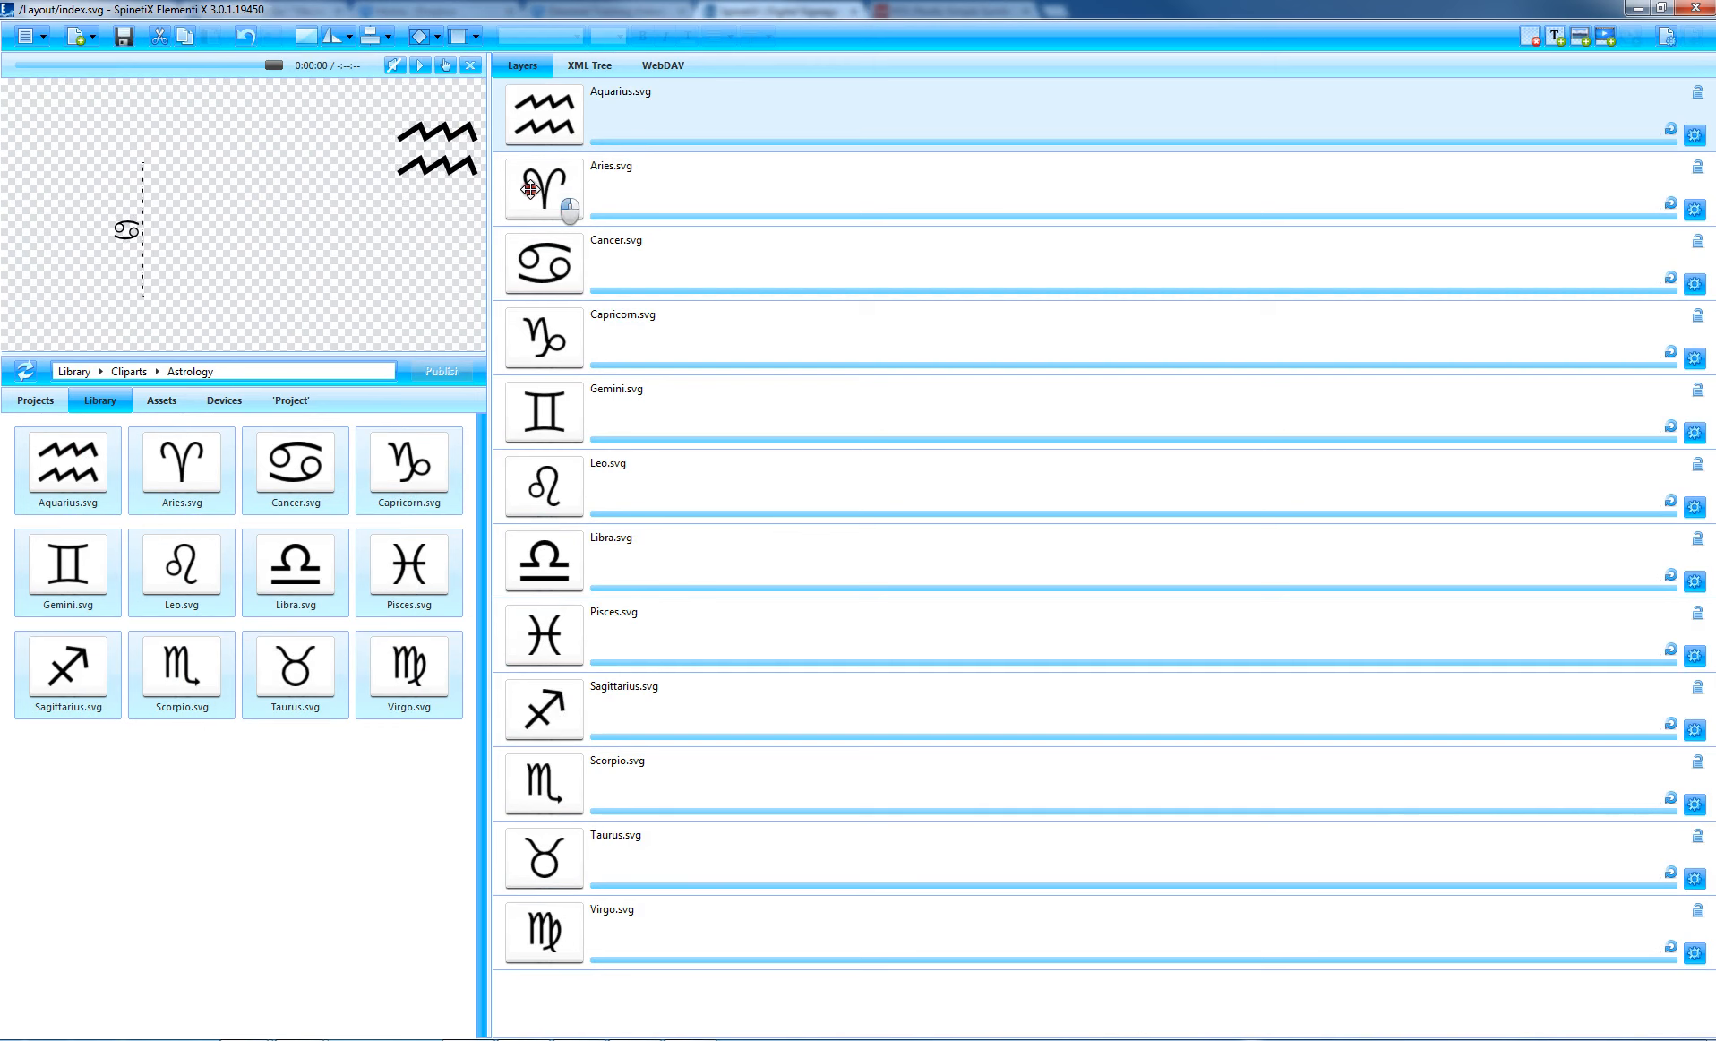
left_click(538, 191)
left_click_drag(124, 228, 296, 212)
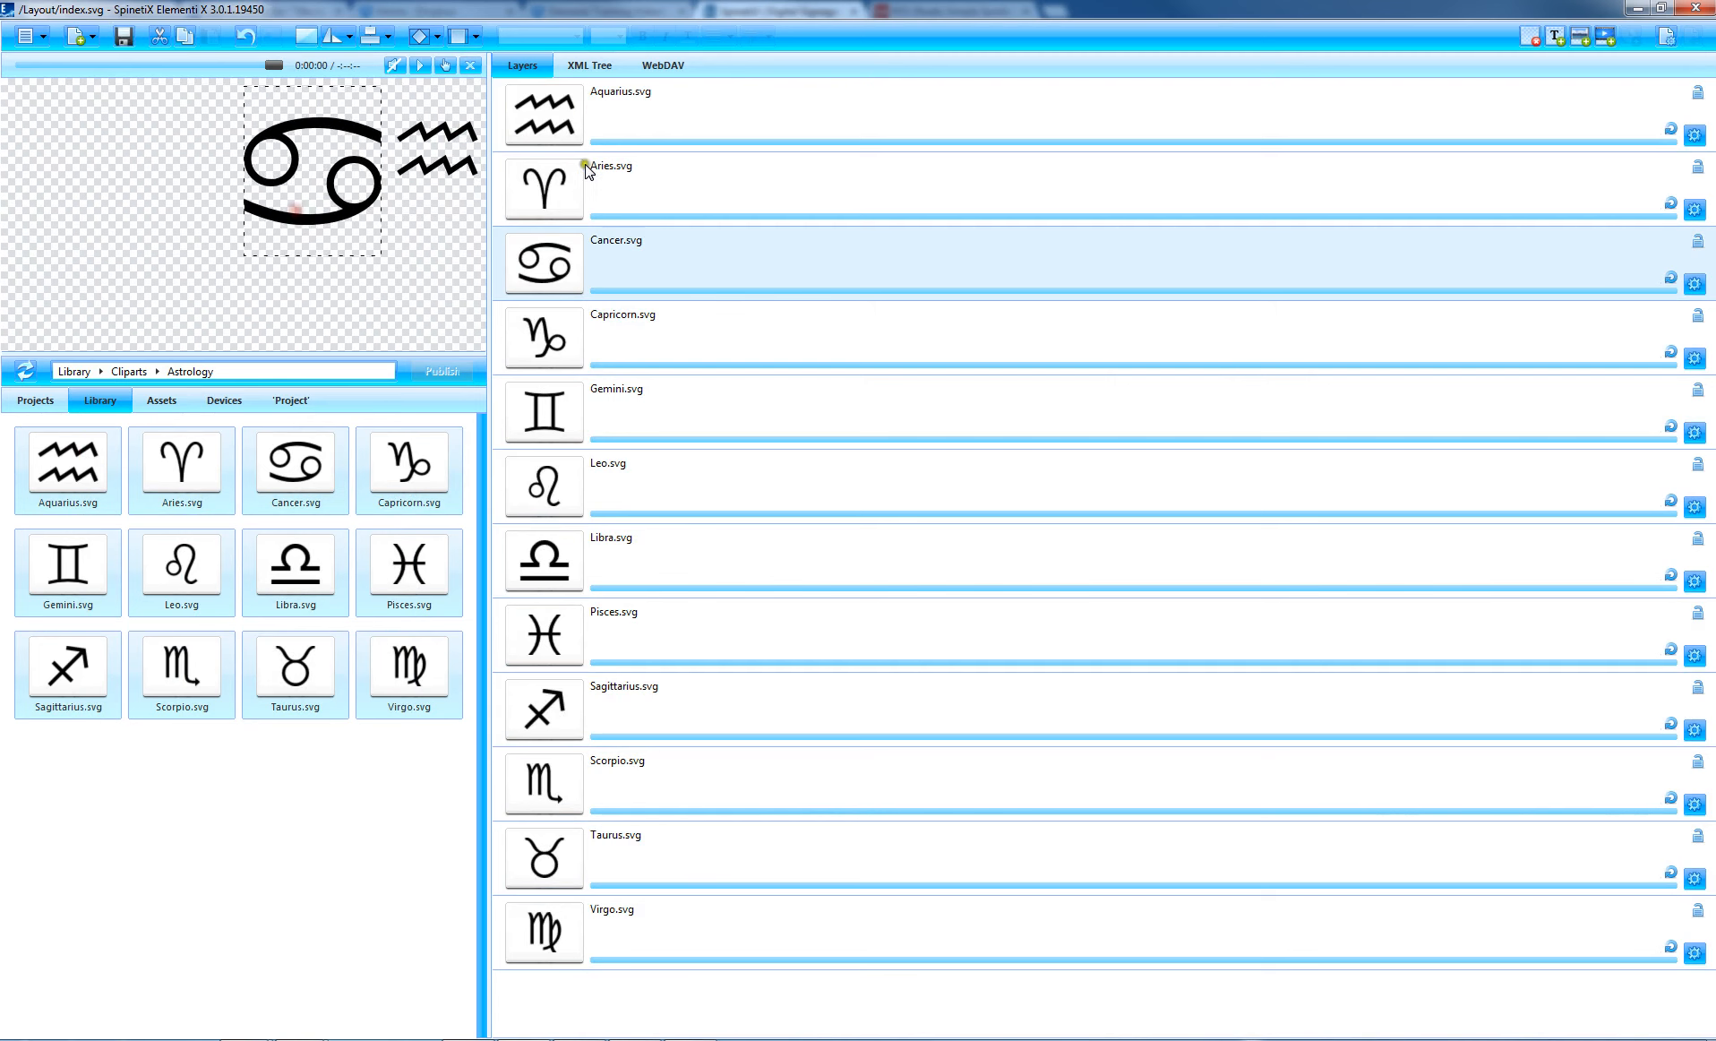
Delete every zodiac layer except Aquarius.svg and Cancer.svg, and save the layout
left_click(616, 188)
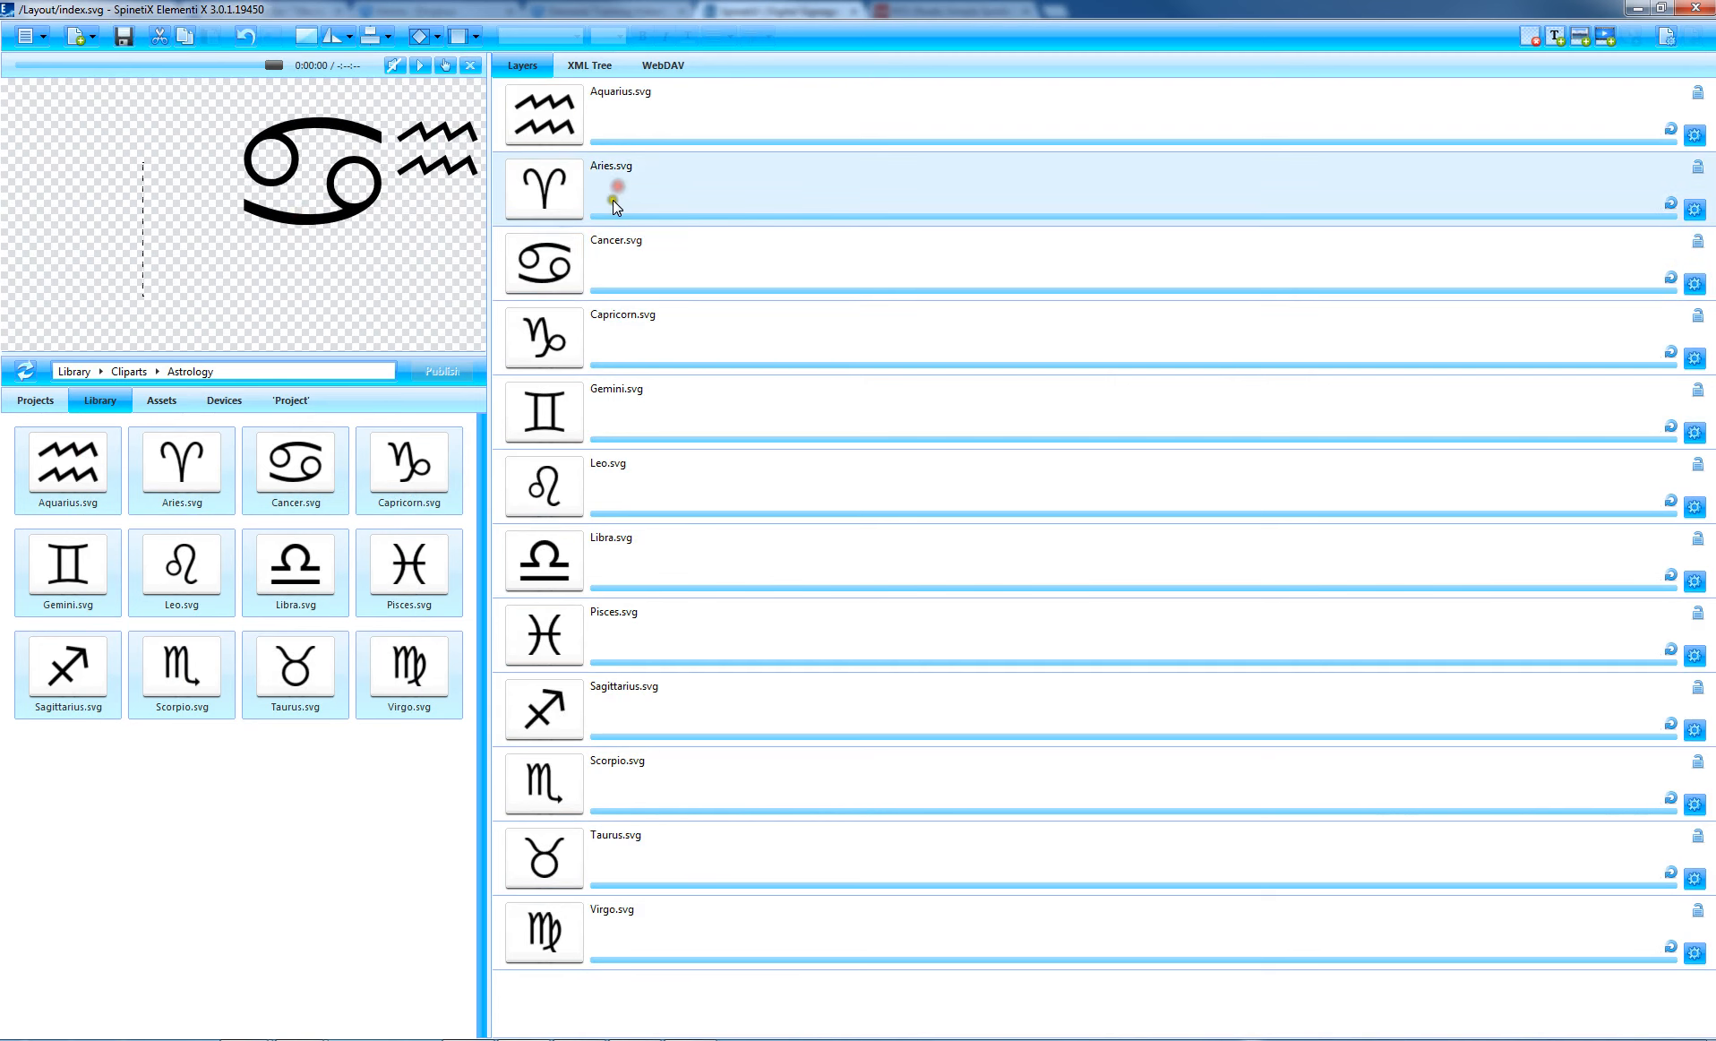
left_click(612, 339, "ctrl")
left_click(605, 407, "ctrl")
left_click(606, 464, "ctrl")
left_click(617, 569, "ctrl")
left_click(624, 623, "ctrl")
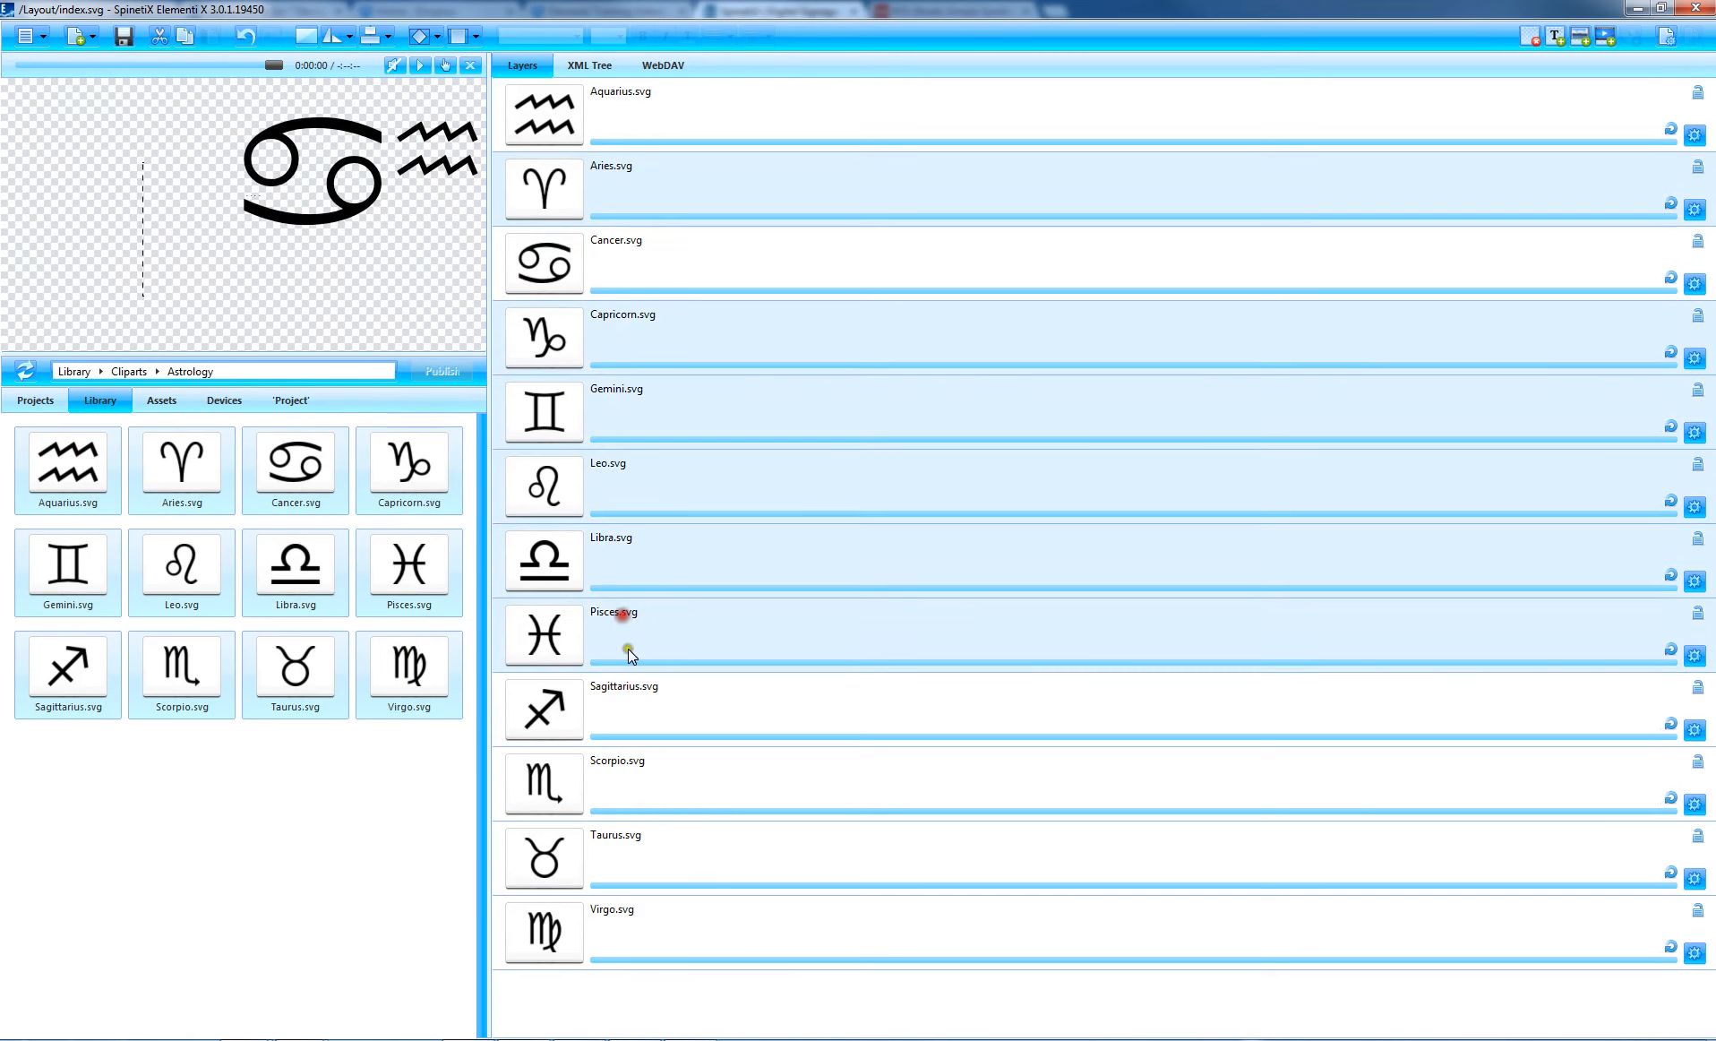
left_click(630, 694, "ctrl")
left_click(640, 778, "ctrl")
left_click(634, 855, "ctrl")
left_click(624, 902, "ctrl")
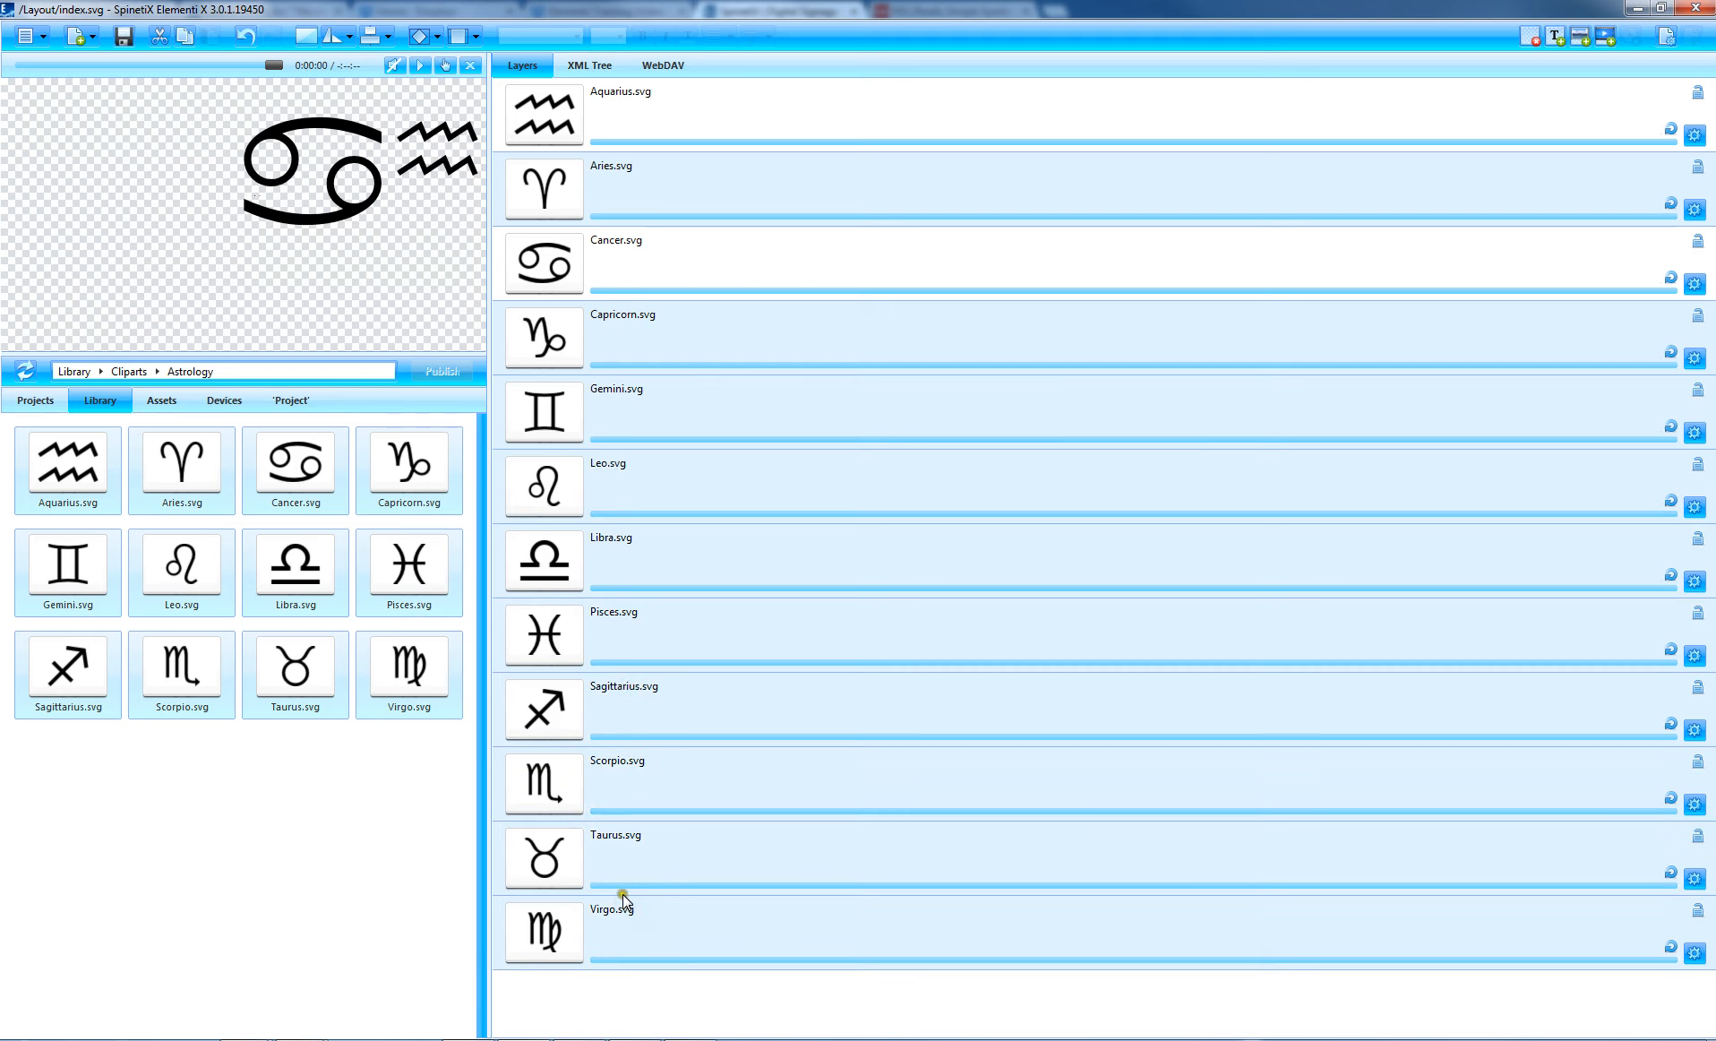
key("Delete")
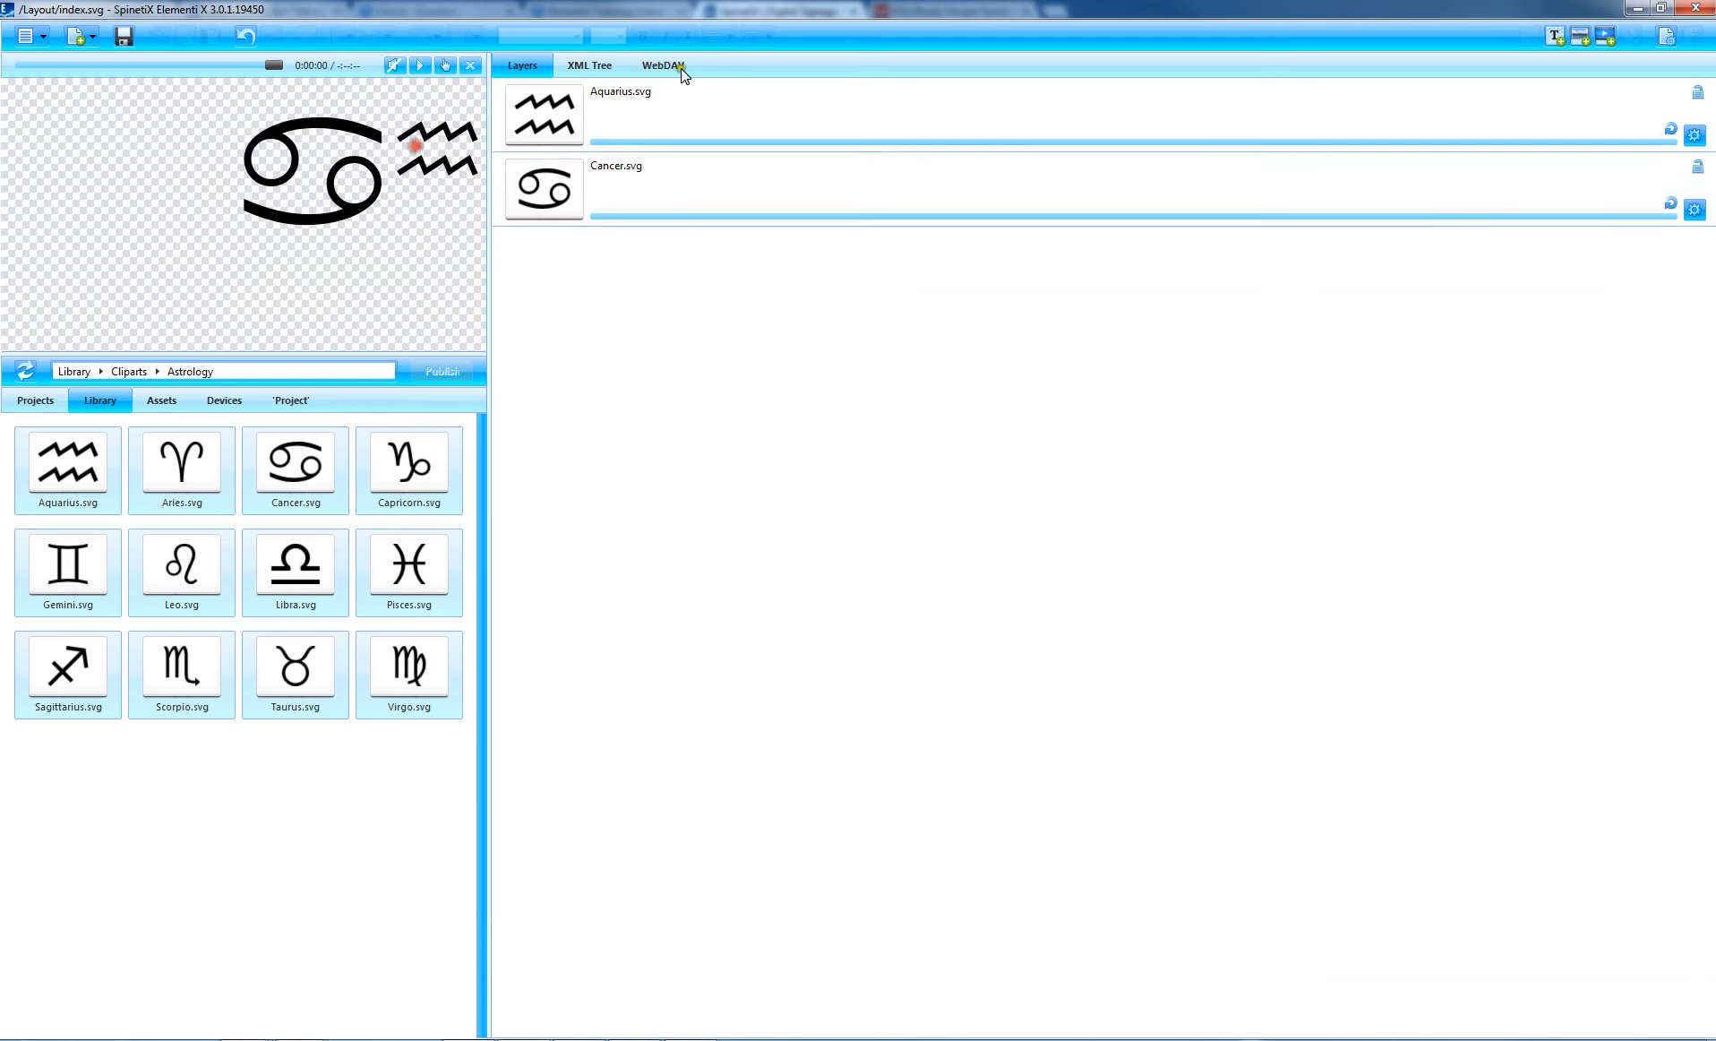
left_click(124, 38)
Move the Cancer symbol away from Aquarius to the left-centre of the canvas and save the layout
left_click(574, 114)
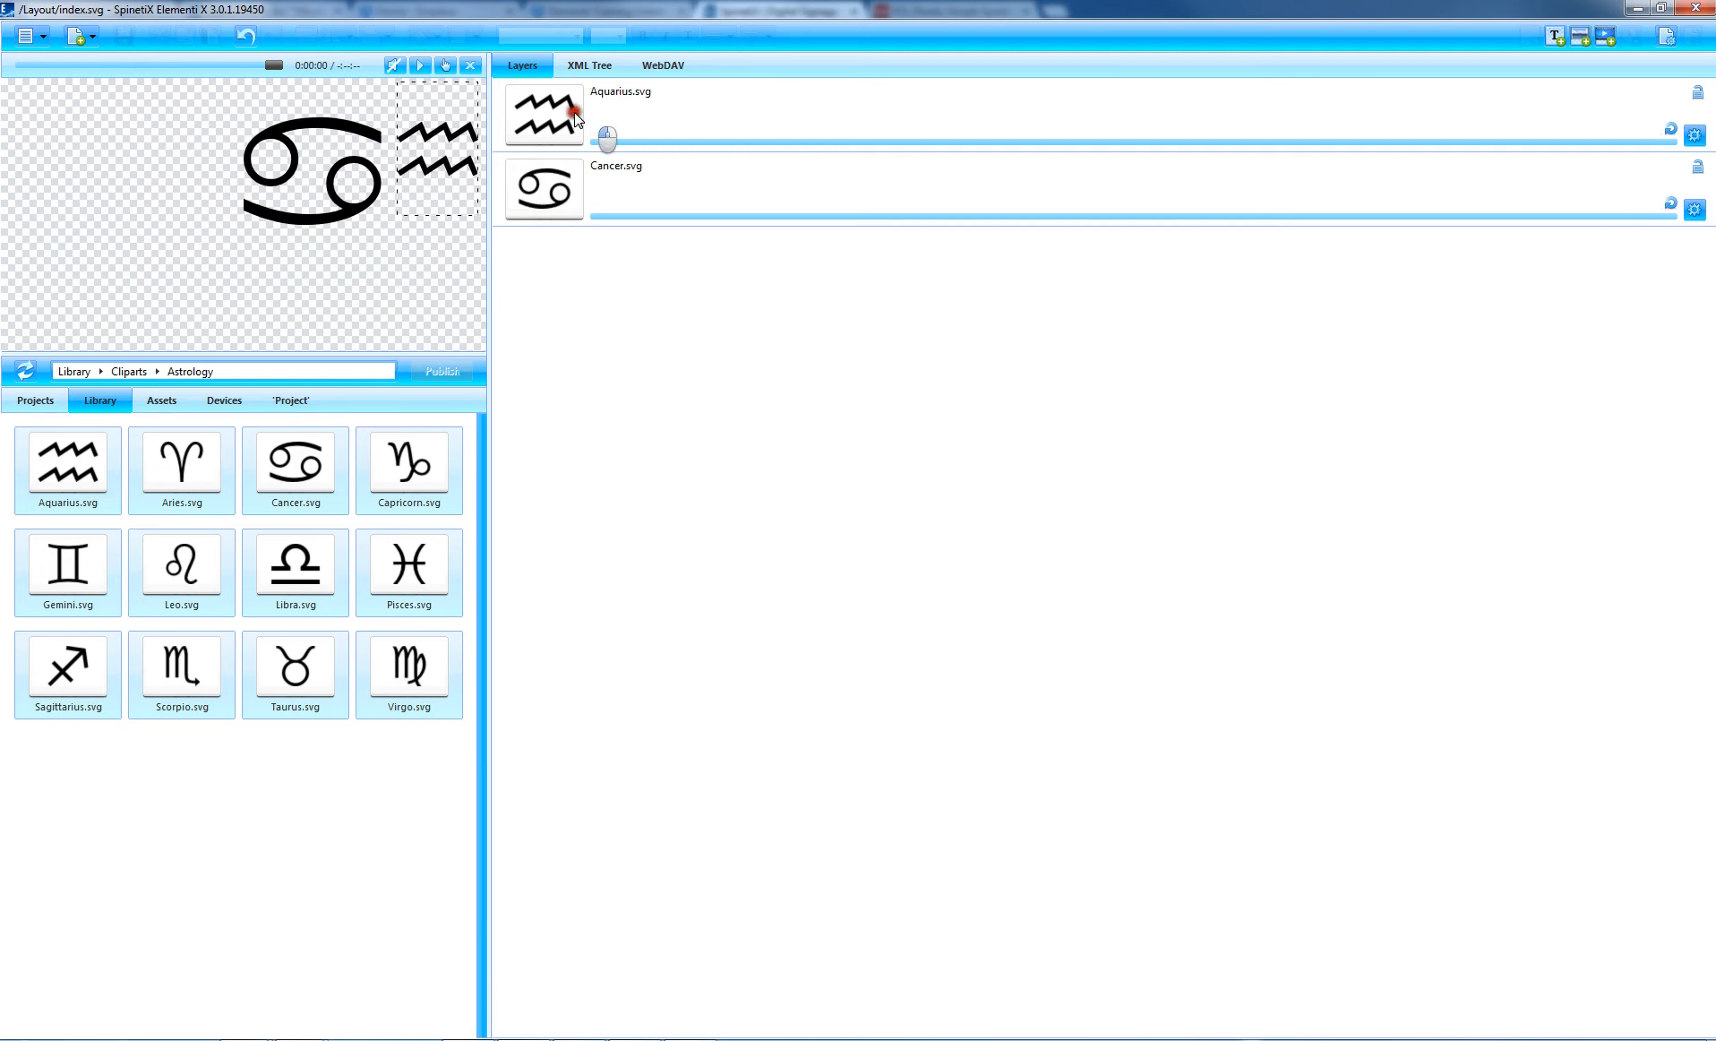
left_click(594, 172)
left_click_drag(353, 174, 234, 173)
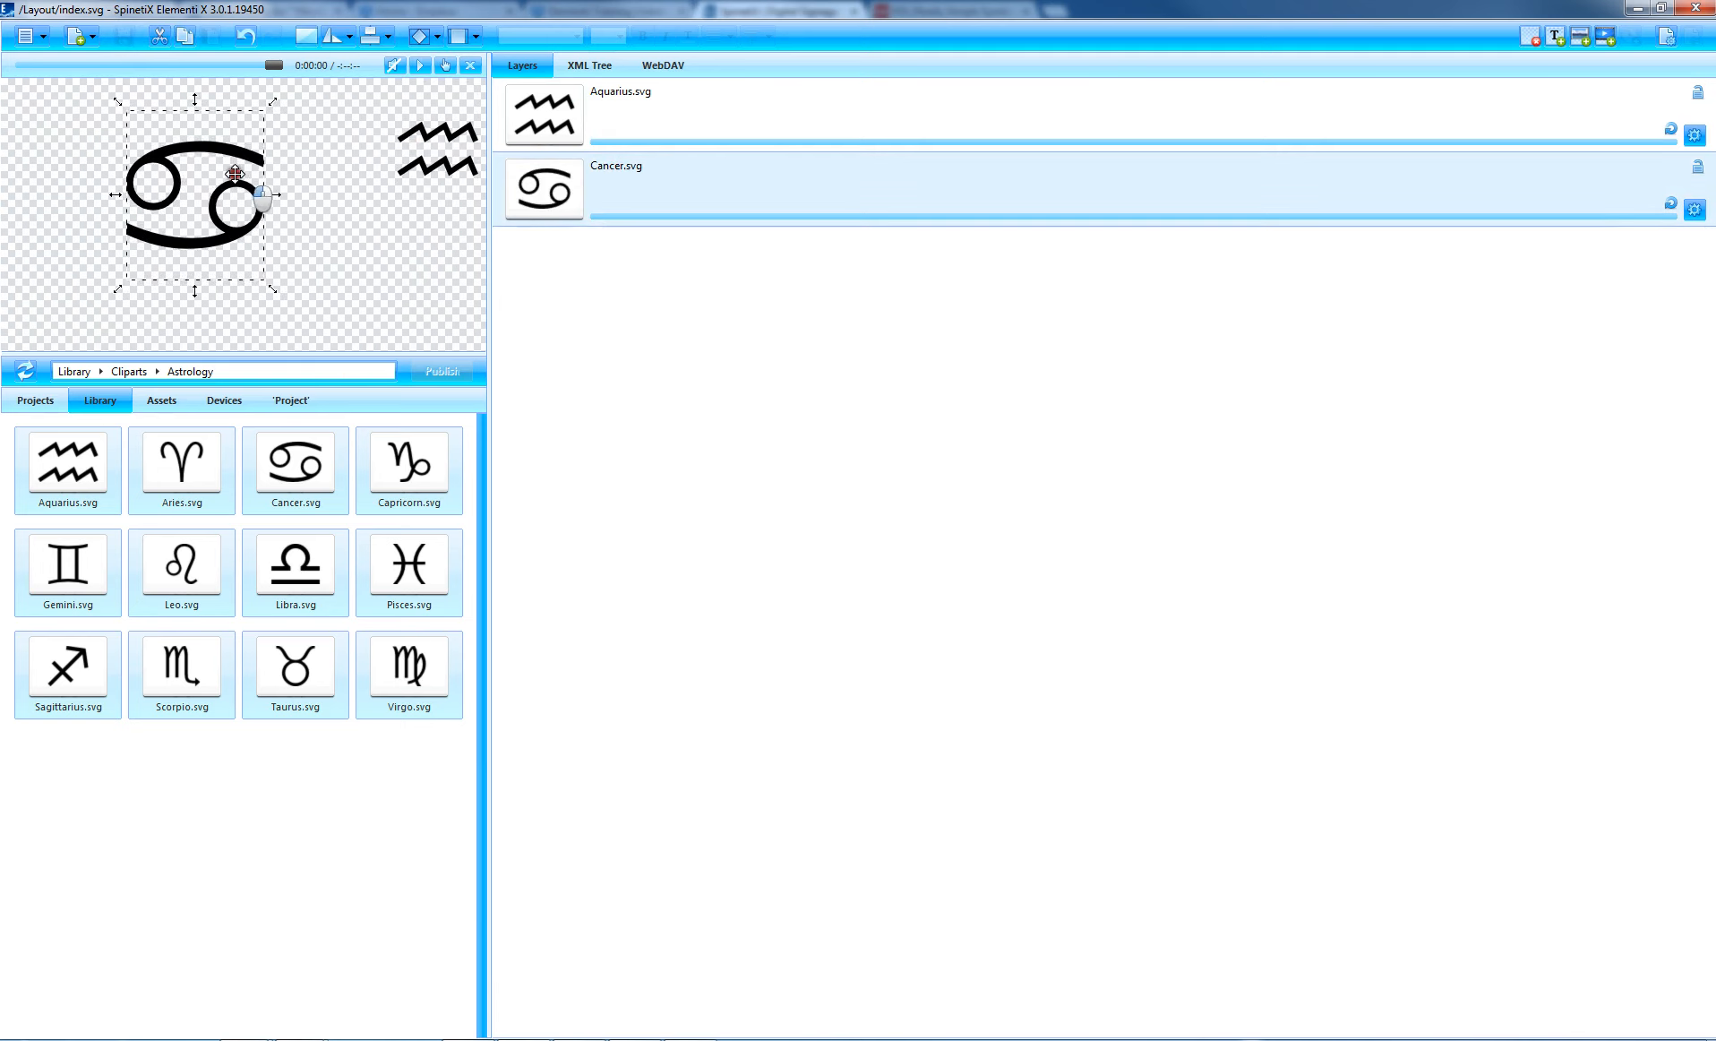
left_click(568, 118)
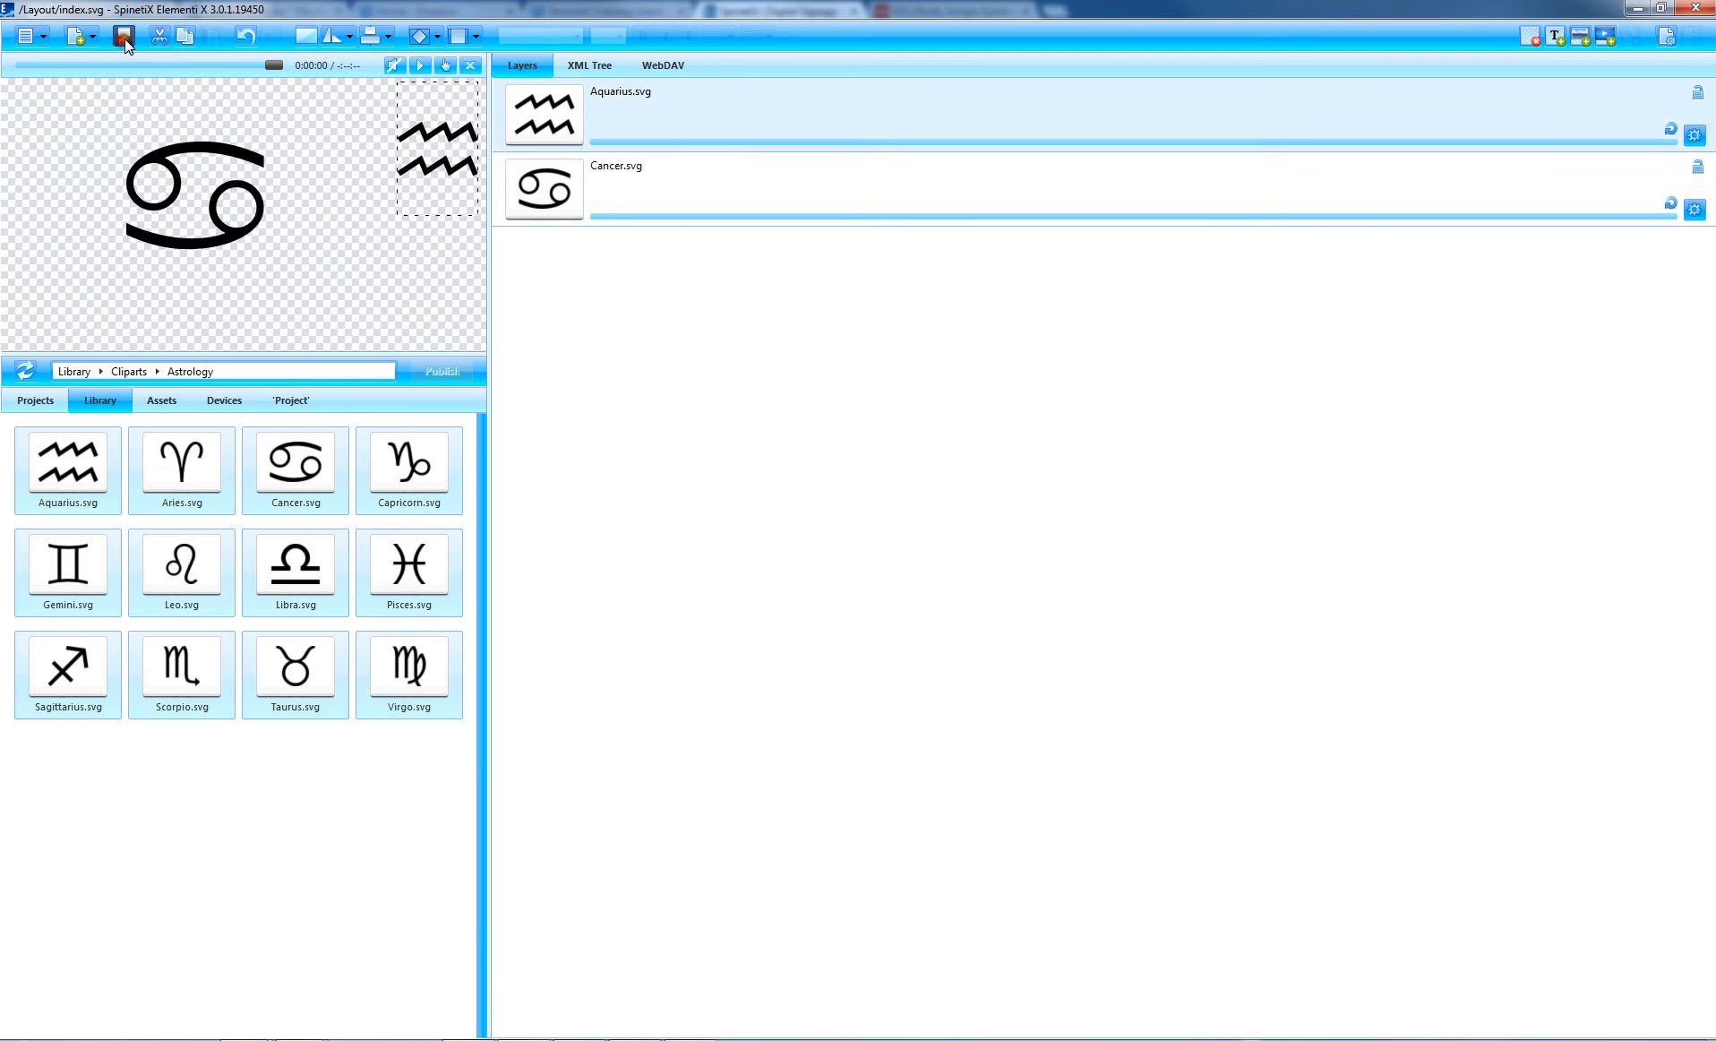
left_click(125, 37)
Return to the root of the project and open its main index.svg document
left_click(74, 371)
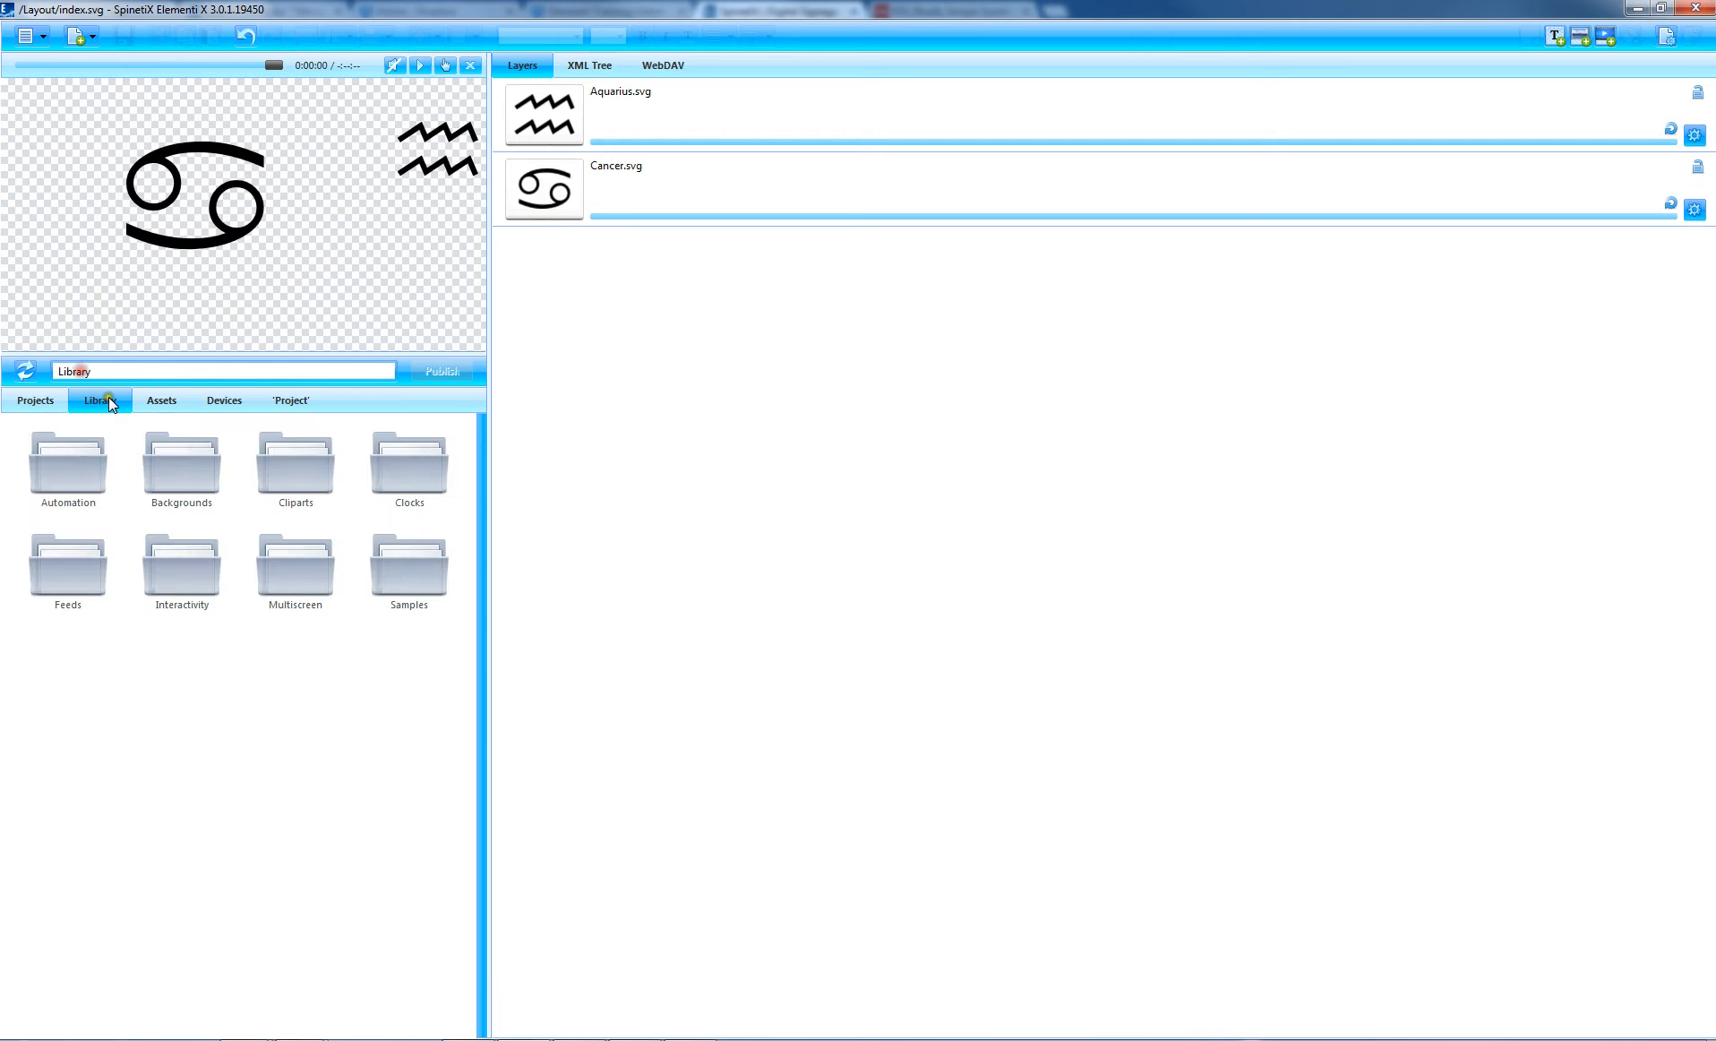
left_click(281, 401)
left_click(67, 371)
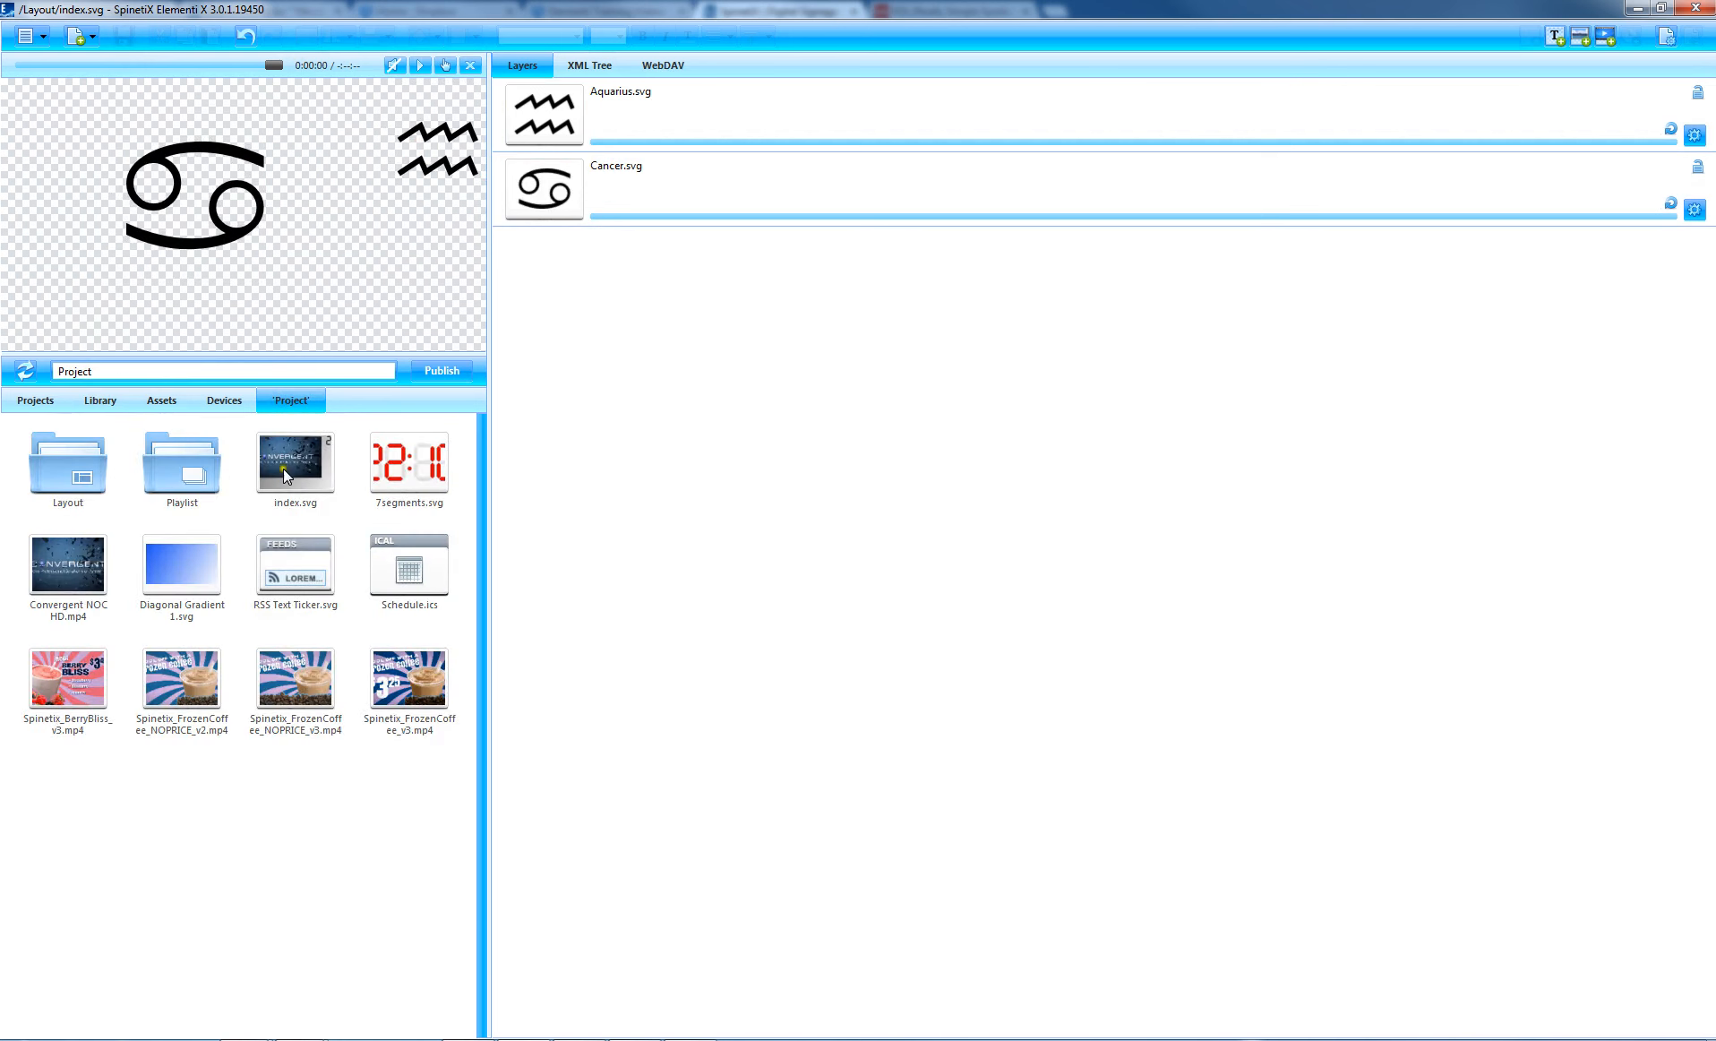
double_click(284, 466)
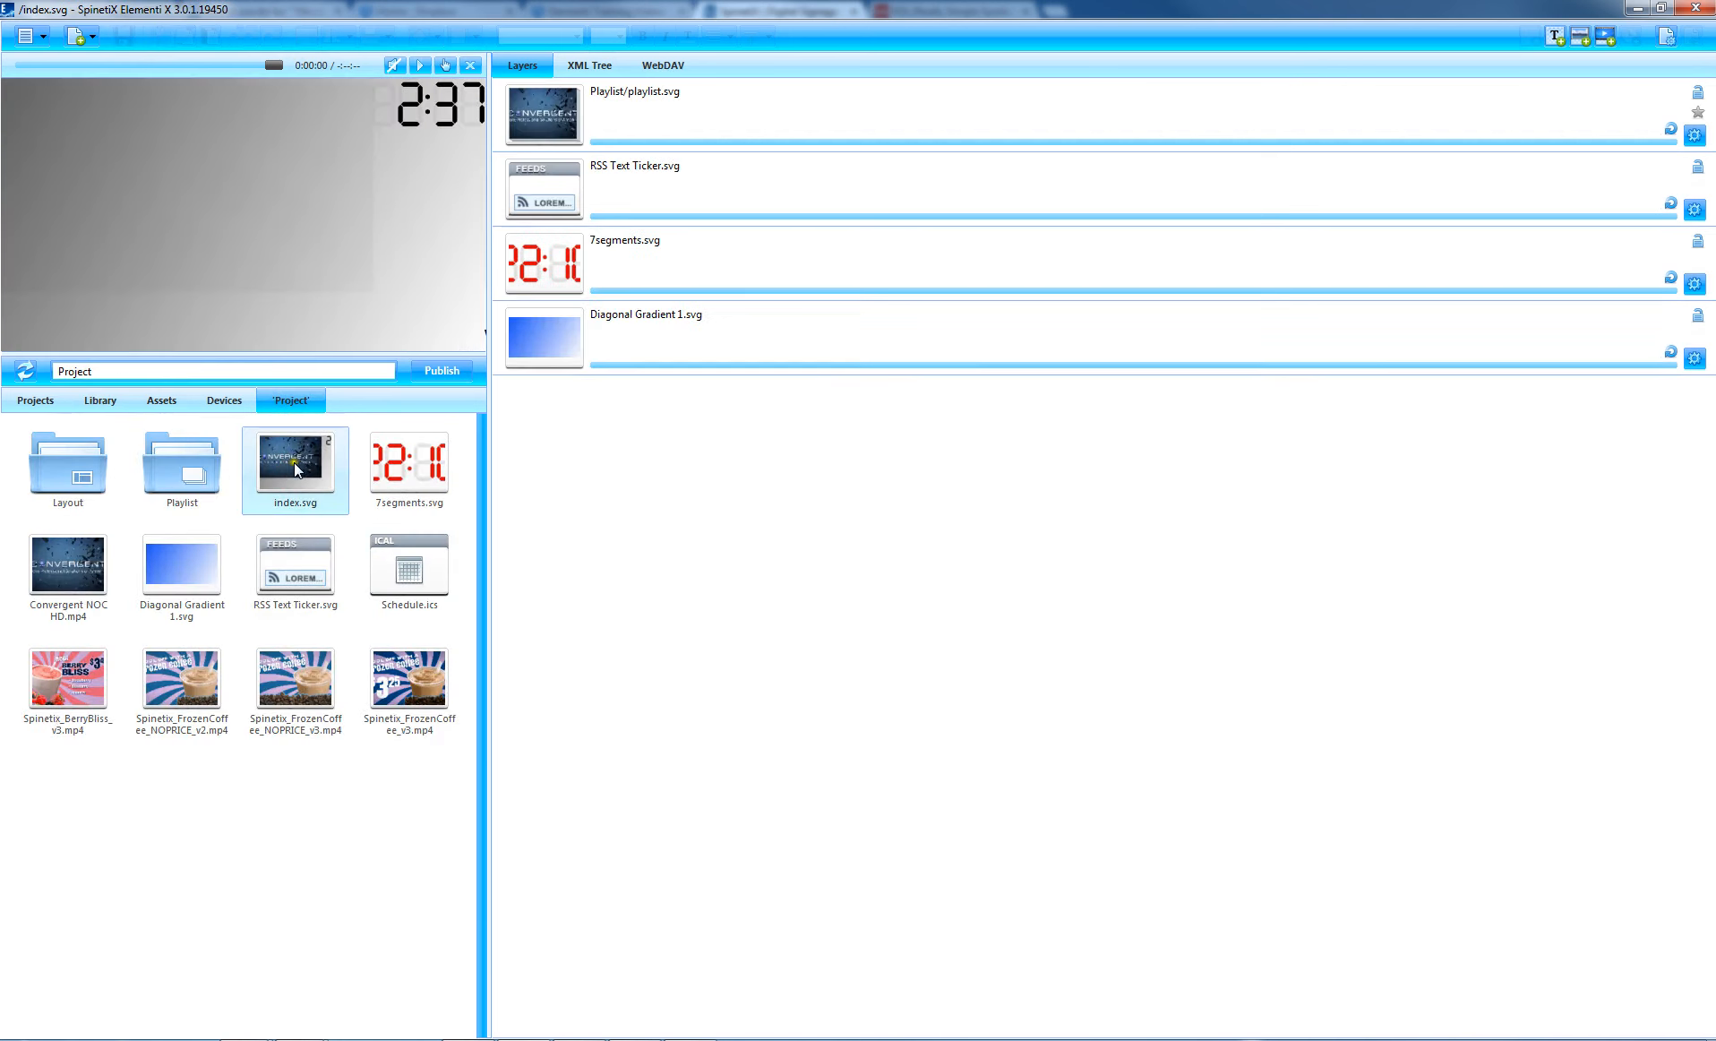
Add the Layout folder as a layer while previewing the document, shrink it to fit below the clock, and save
left_click(419, 65)
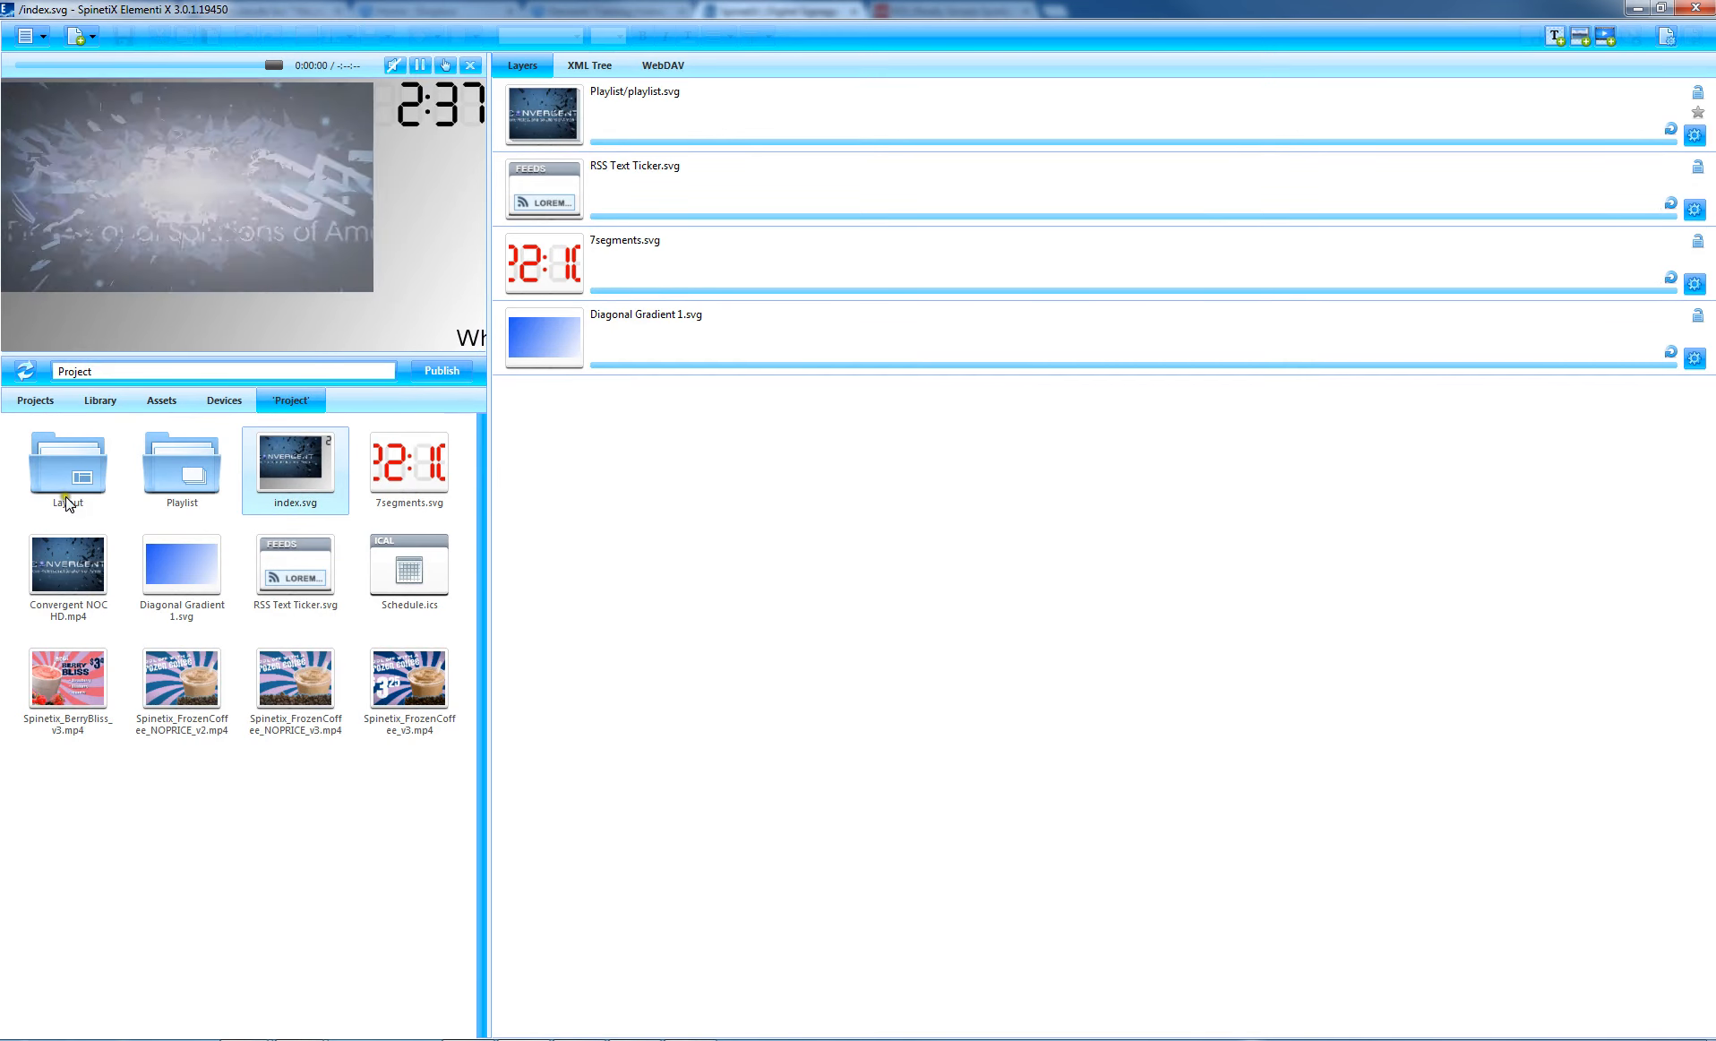
left_click_drag(78, 476, 614, 456)
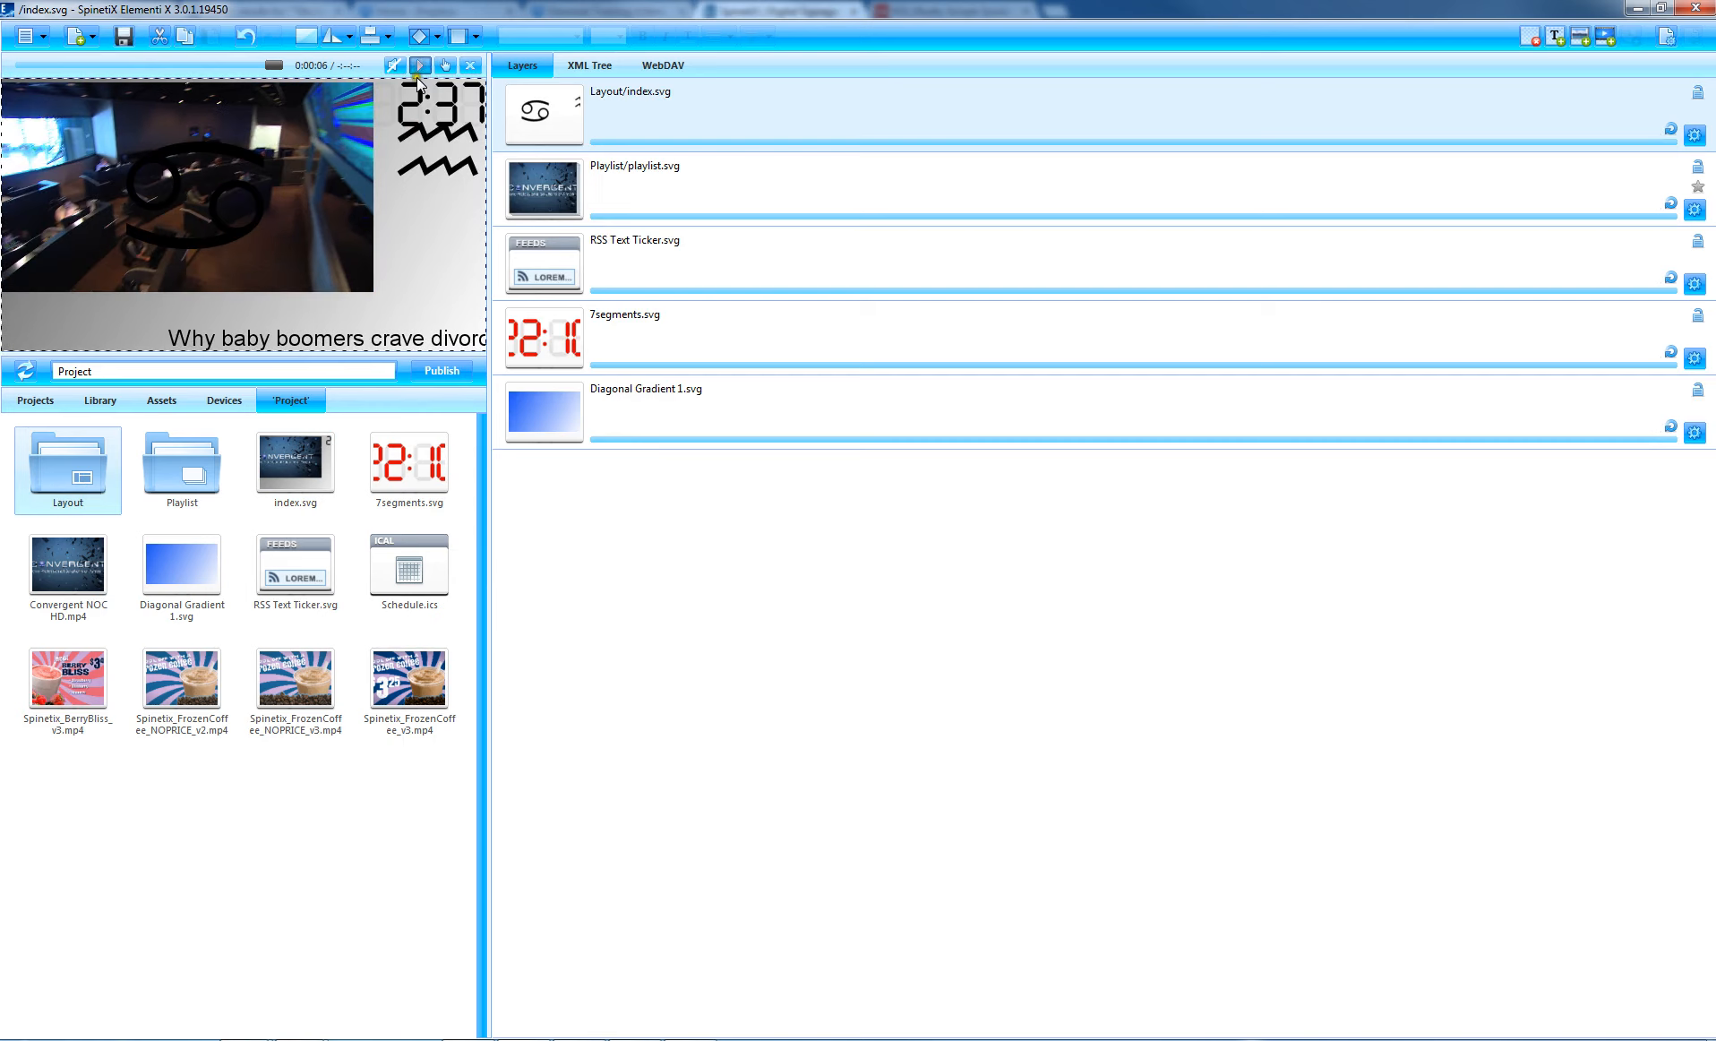
left_click(421, 66)
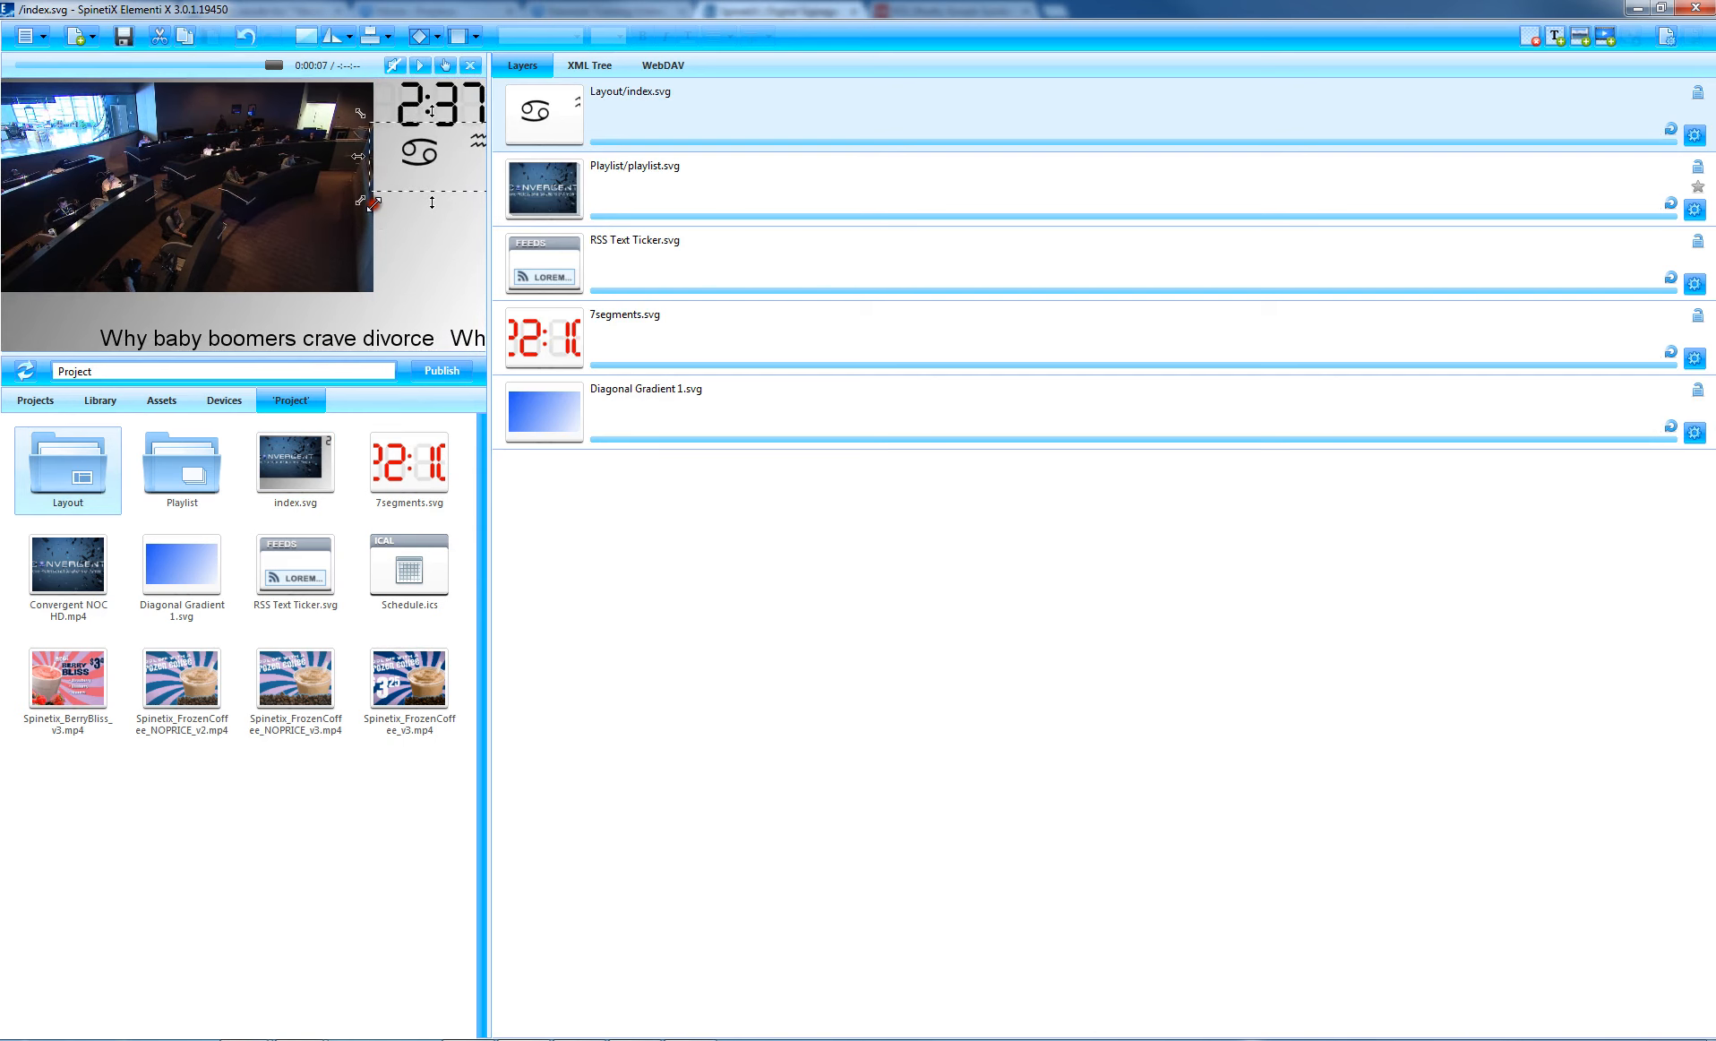
left_click(123, 36)
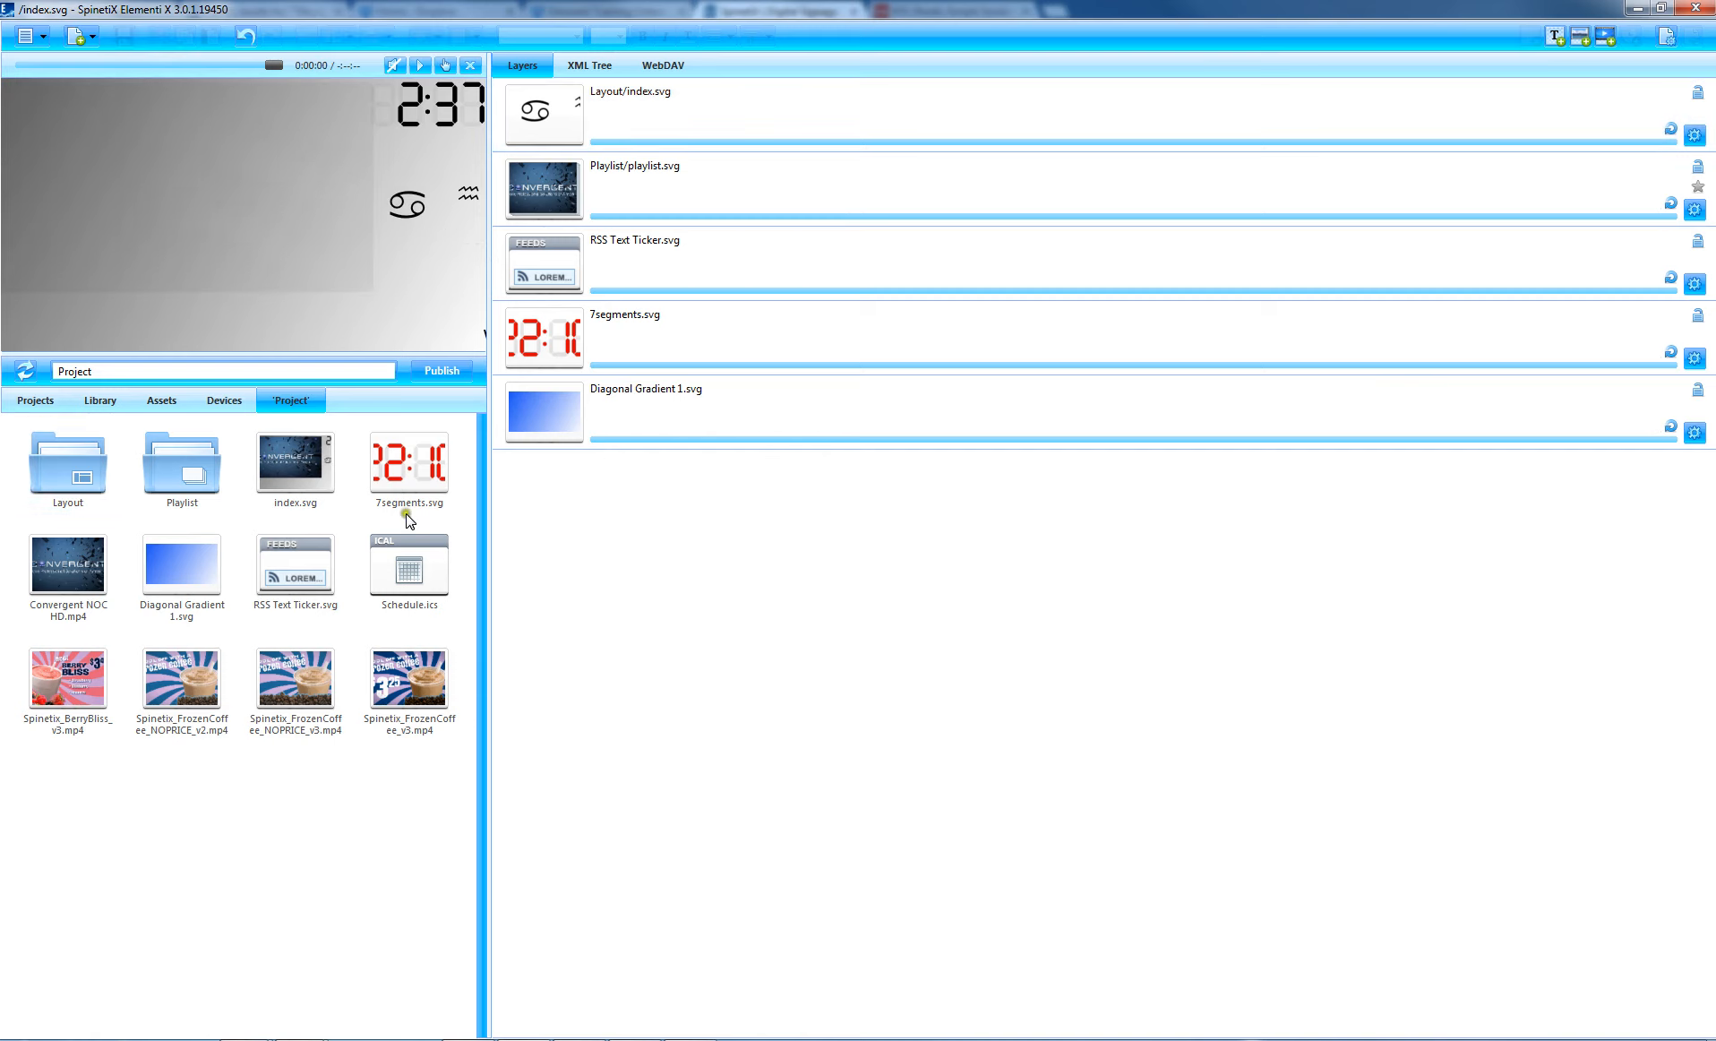
Add Schedule.ics to the document as a layer and fit it to the screen
left_click_drag(409, 573, 576, 533)
right_click(257, 216)
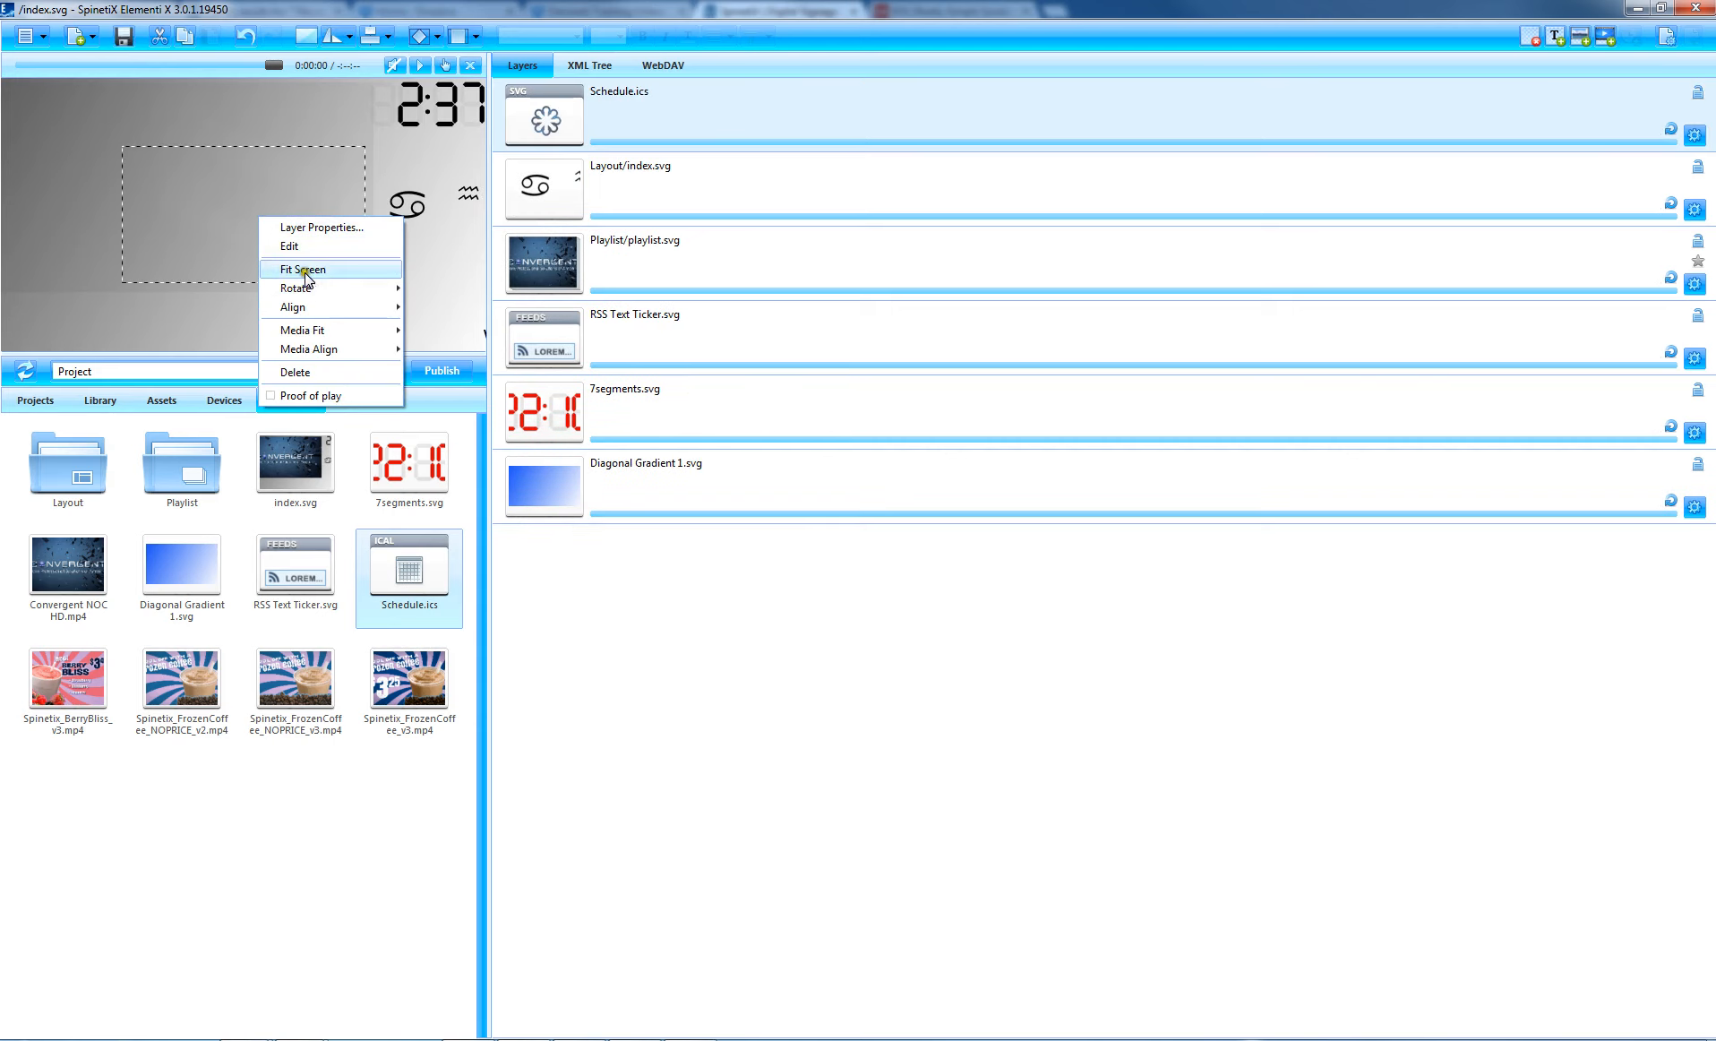
left_click(303, 269)
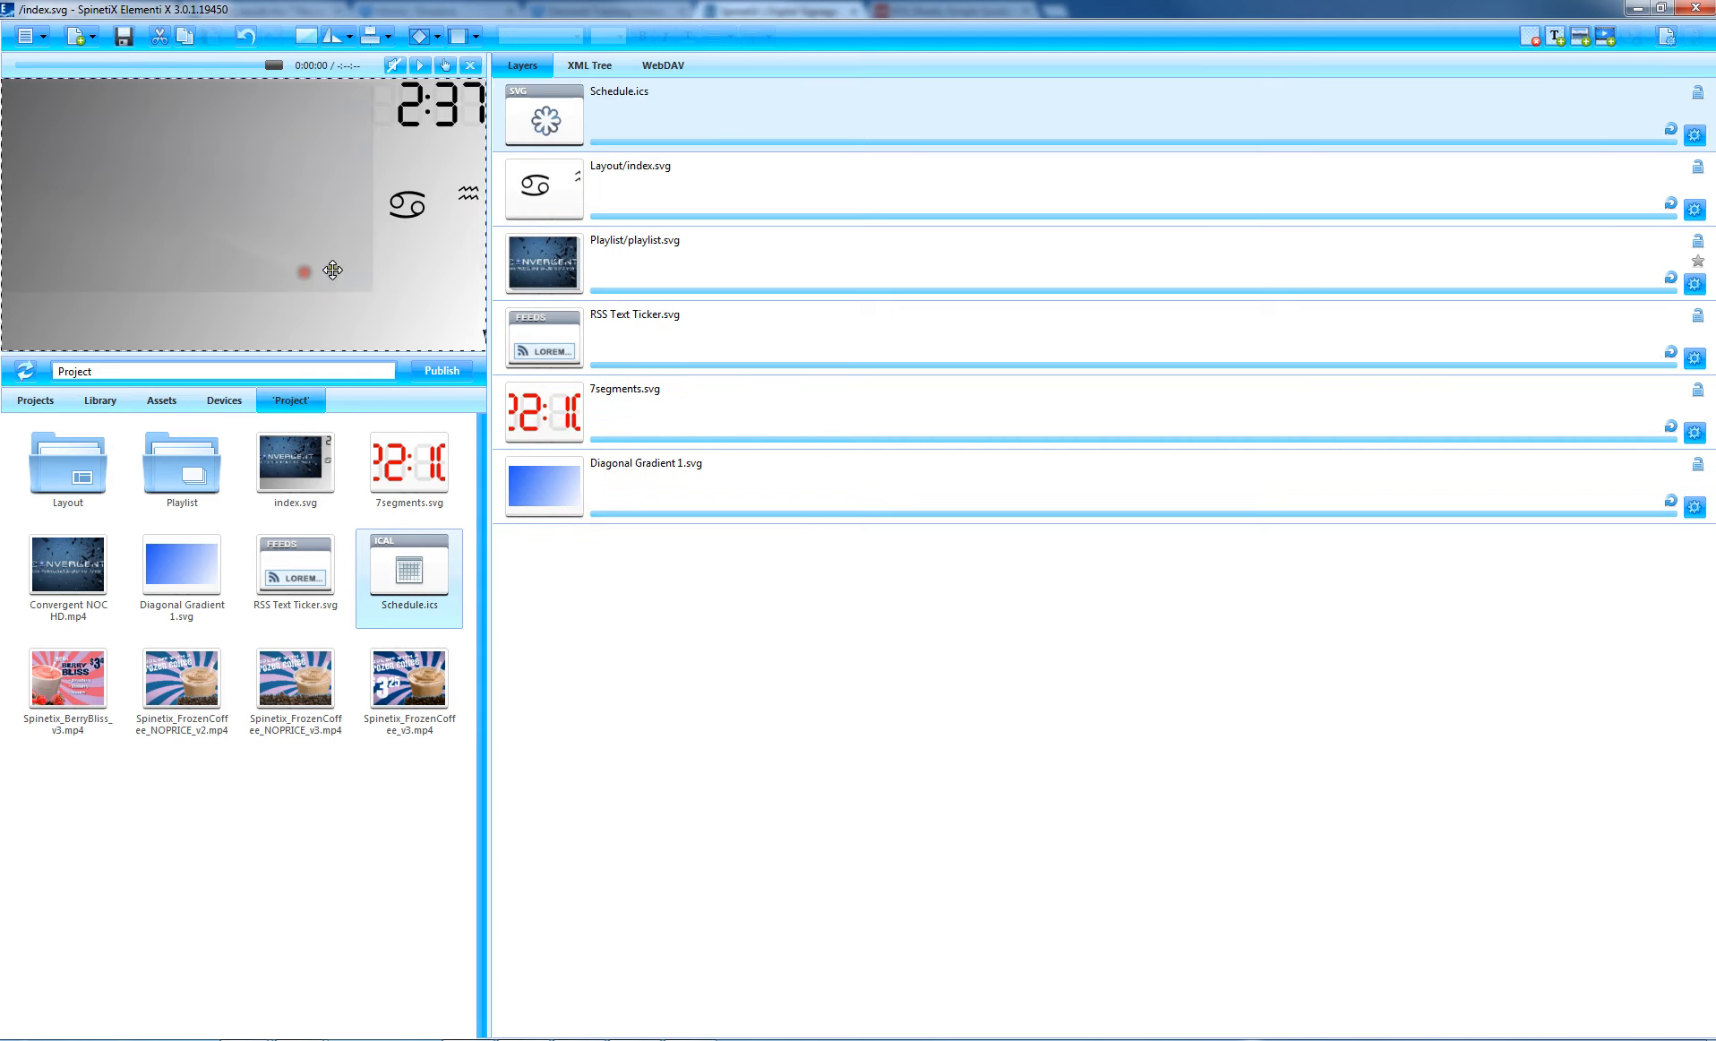
Open the Schedule.ics layer's calendar and schedule the Layout folder at 1:10 AM on December 9, 2013
double_click(577, 126)
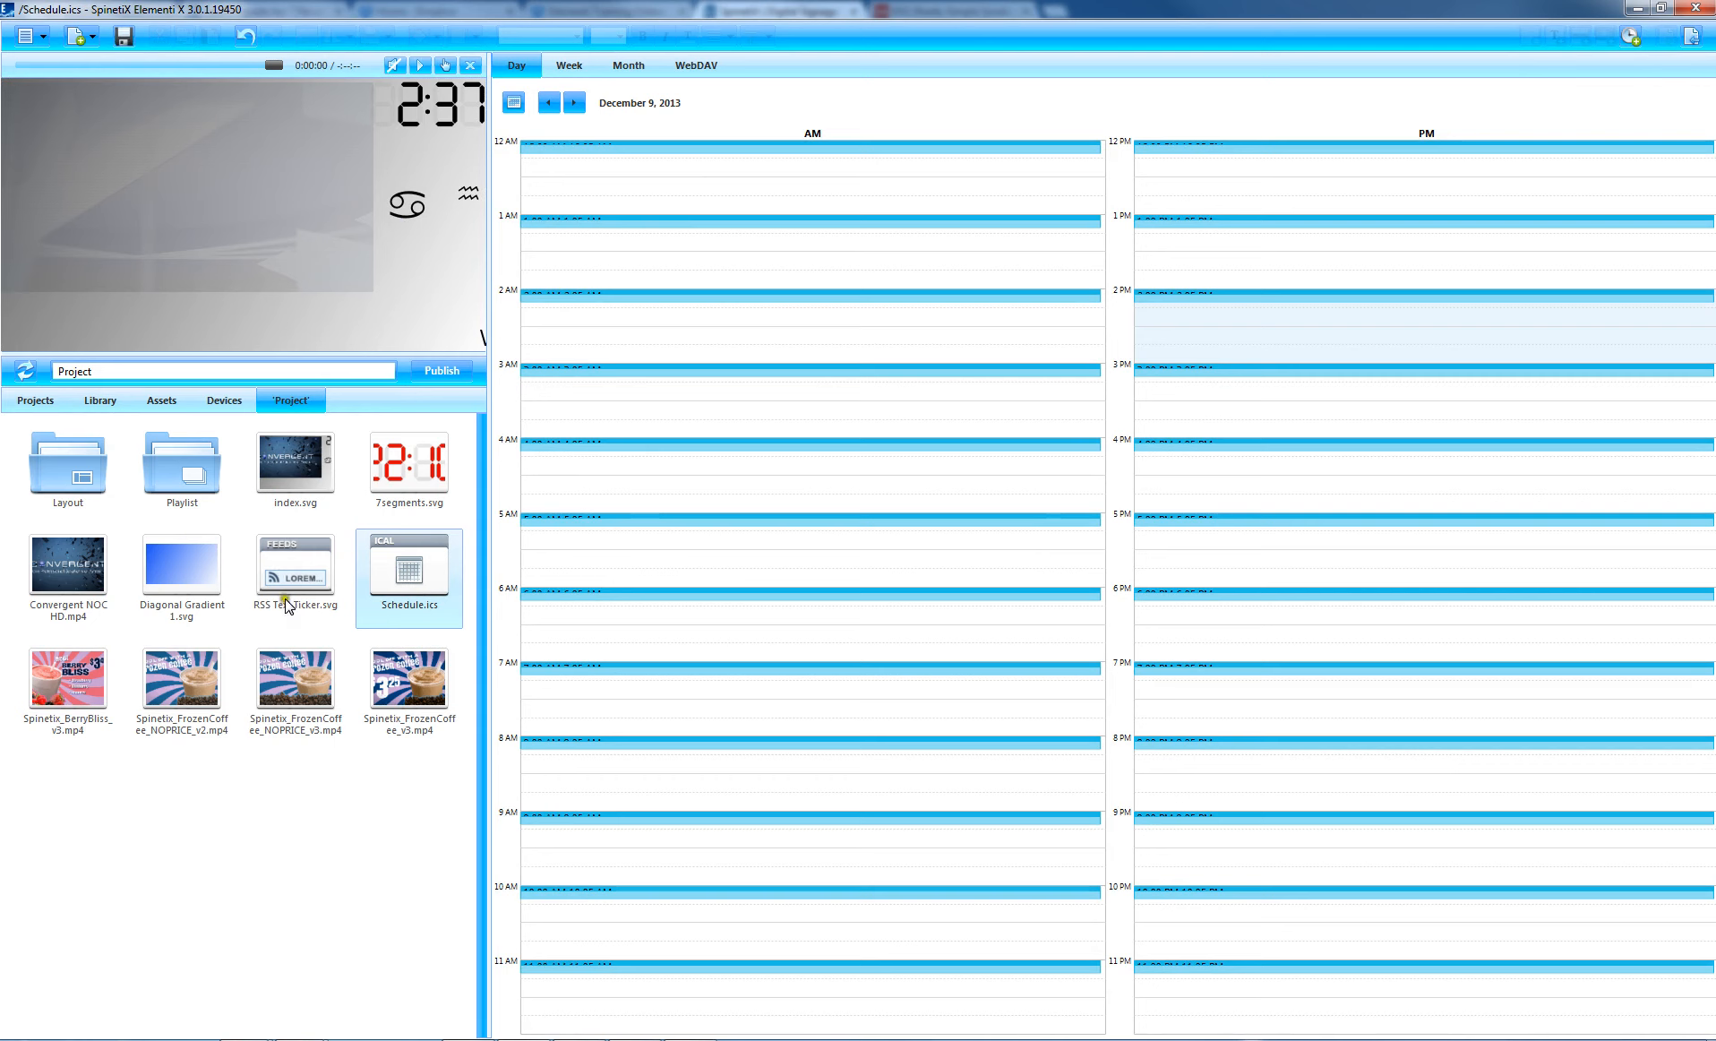
mouse_move(372, 563)
left_mouse_down()
mouse_move(593, 387)
mouse_move(350, 559)
left_mouse_up()
left_click_drag(64, 474, 617, 246)
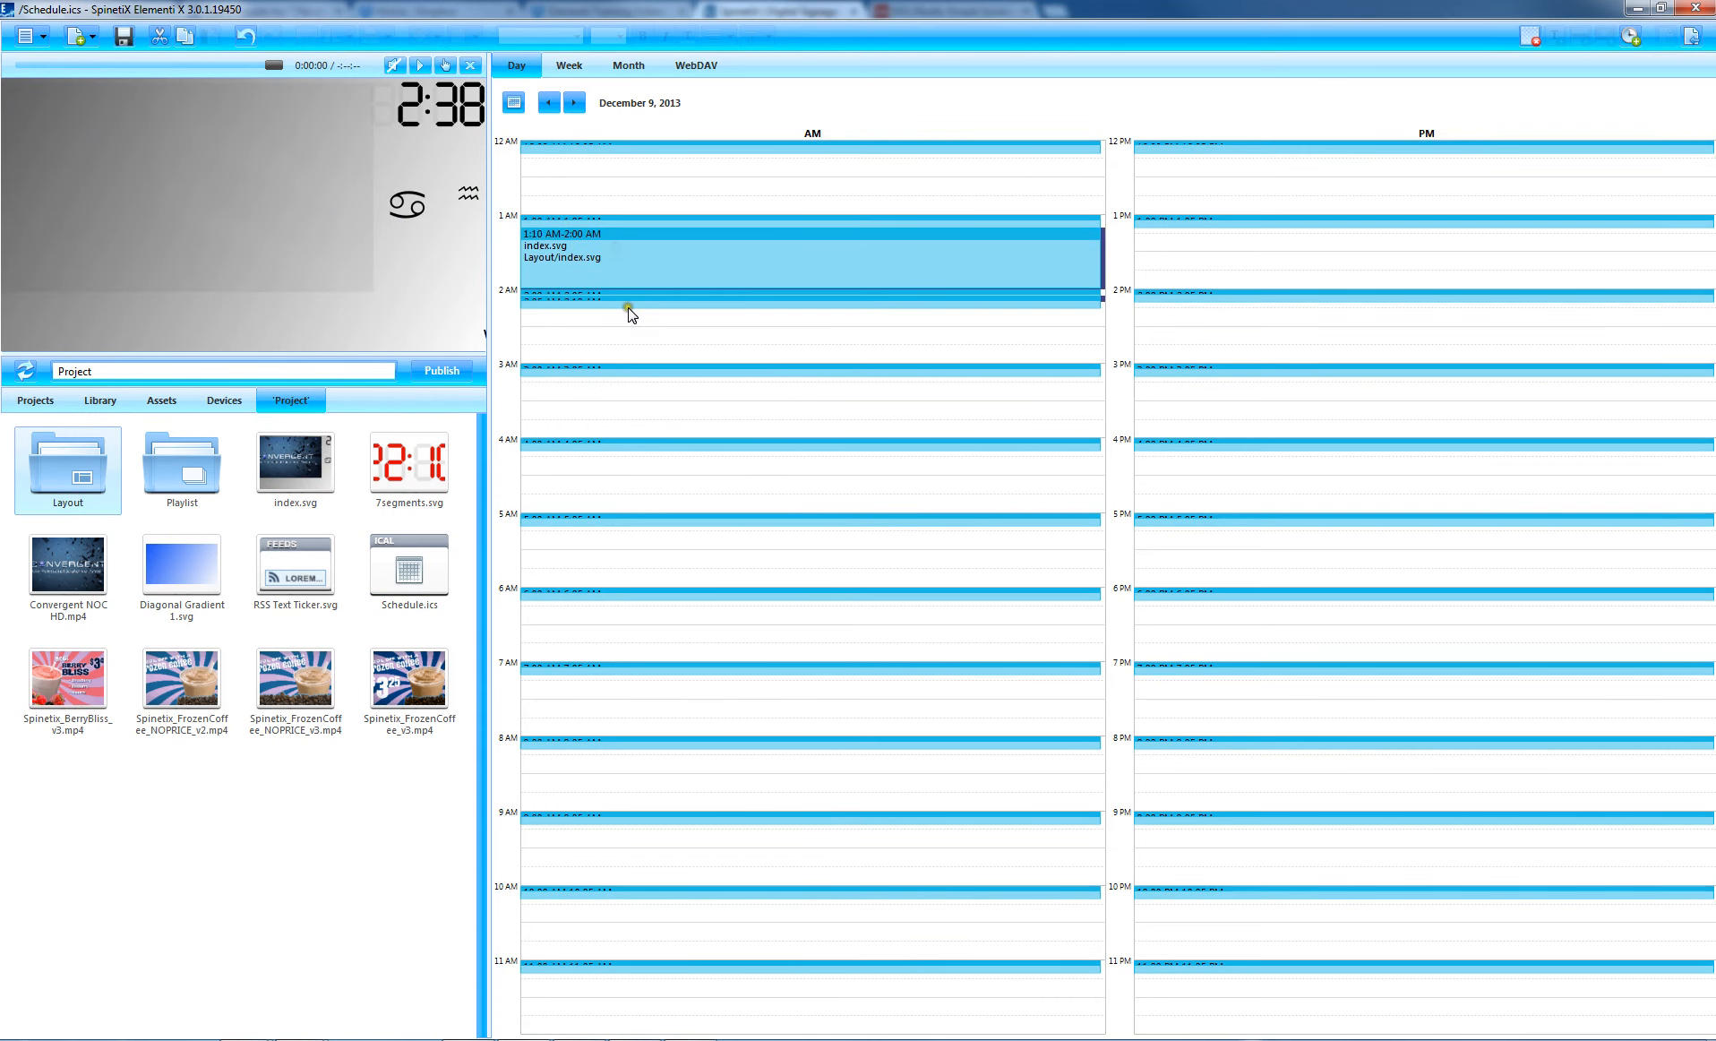
Set the end time of the scheduled Layout/index.svg event to 01:20 AM
double_click(634, 265)
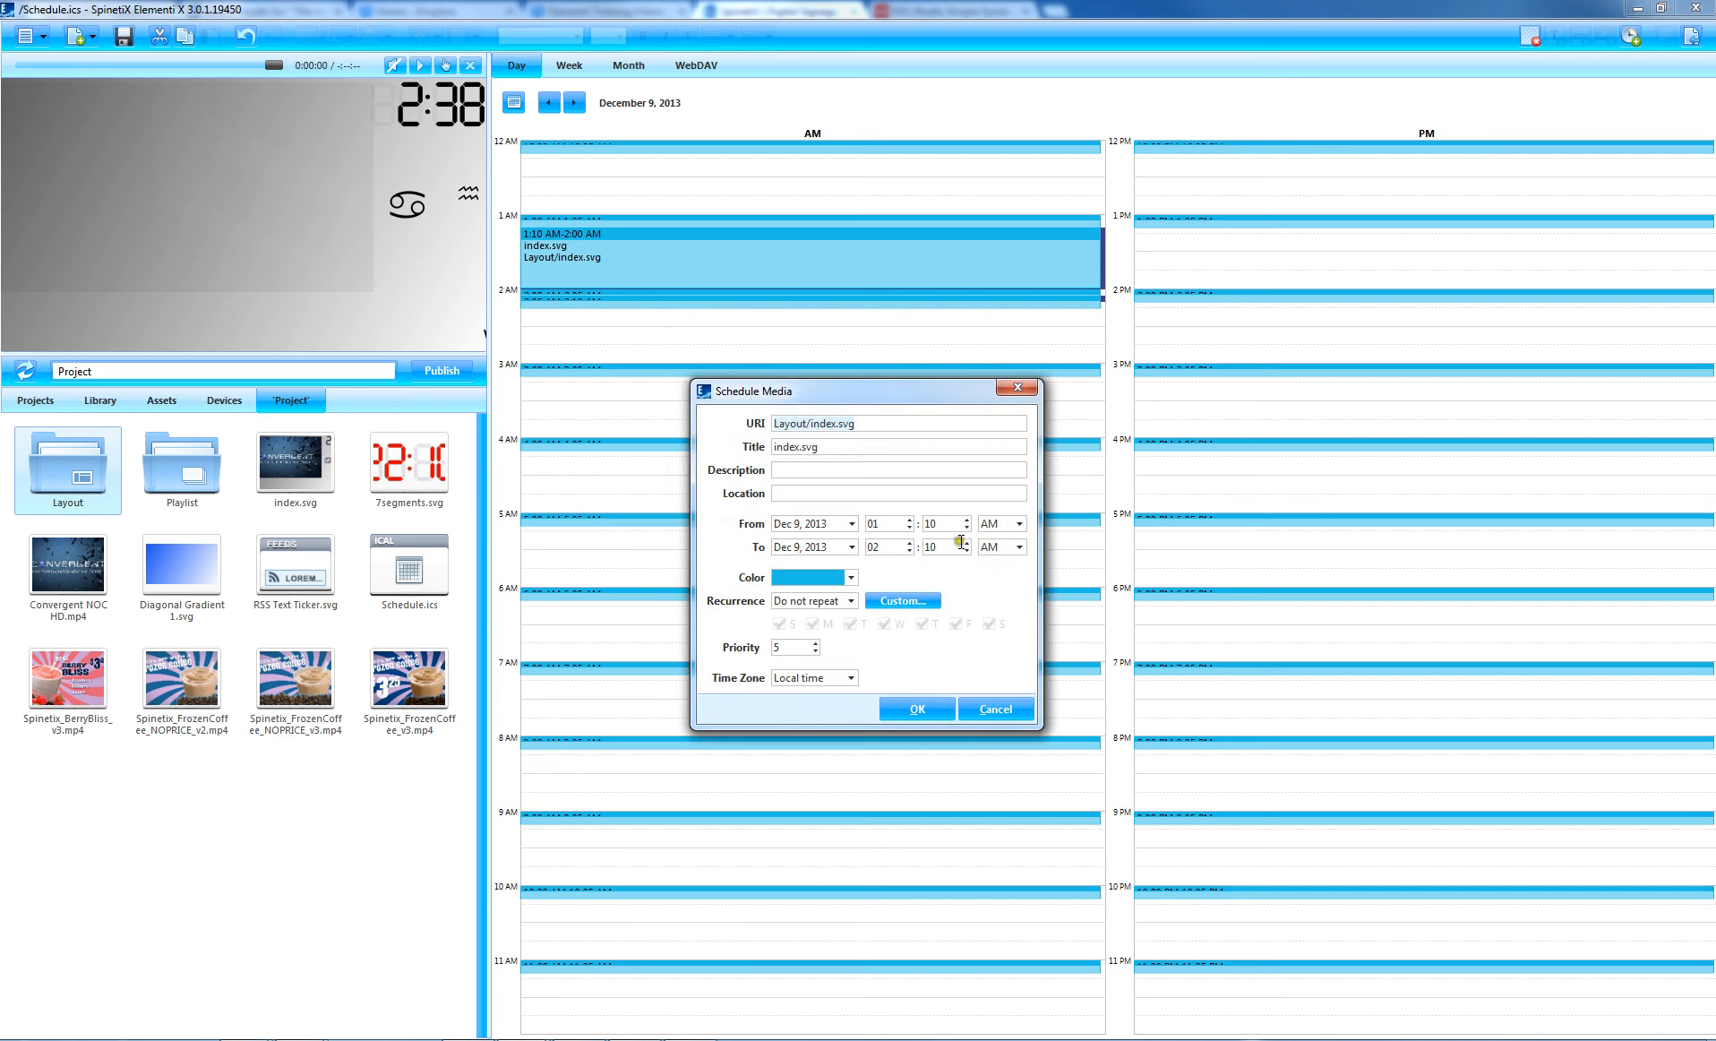
left_click(908, 551)
left_click(967, 542)
left_click(910, 710)
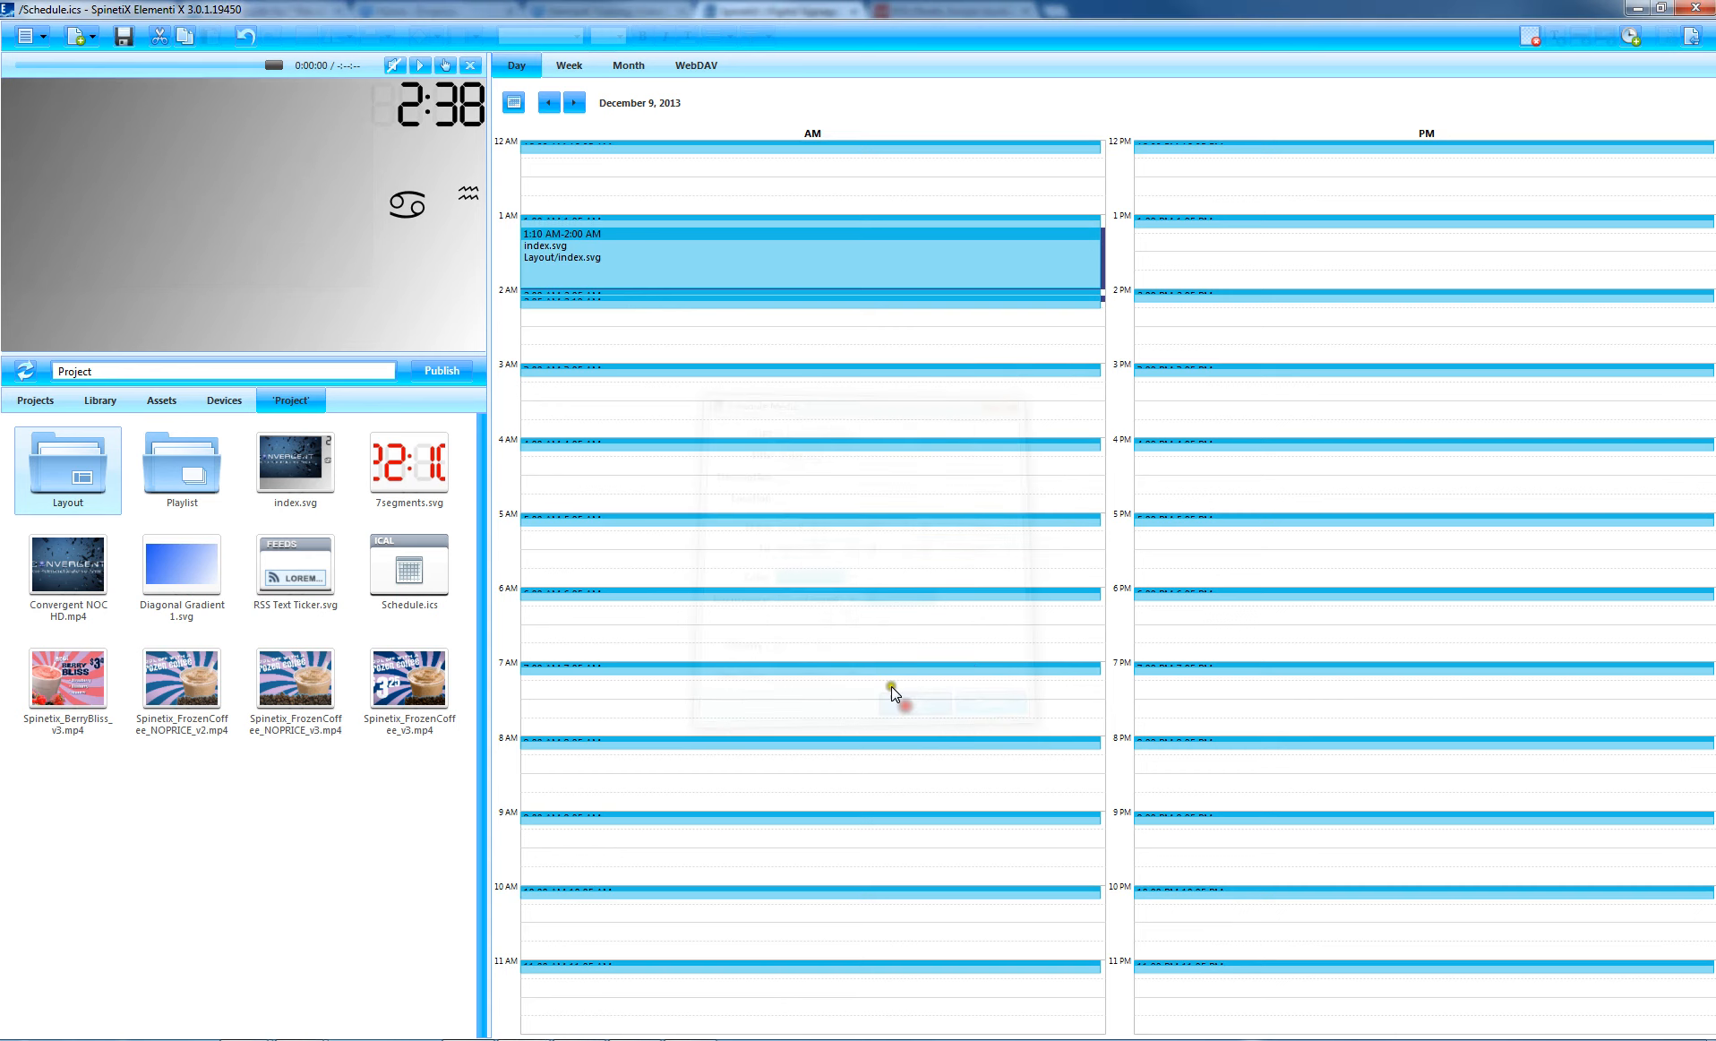
Make the Layout/index.svg event recur hourly on every day of the week
double_click(573, 235)
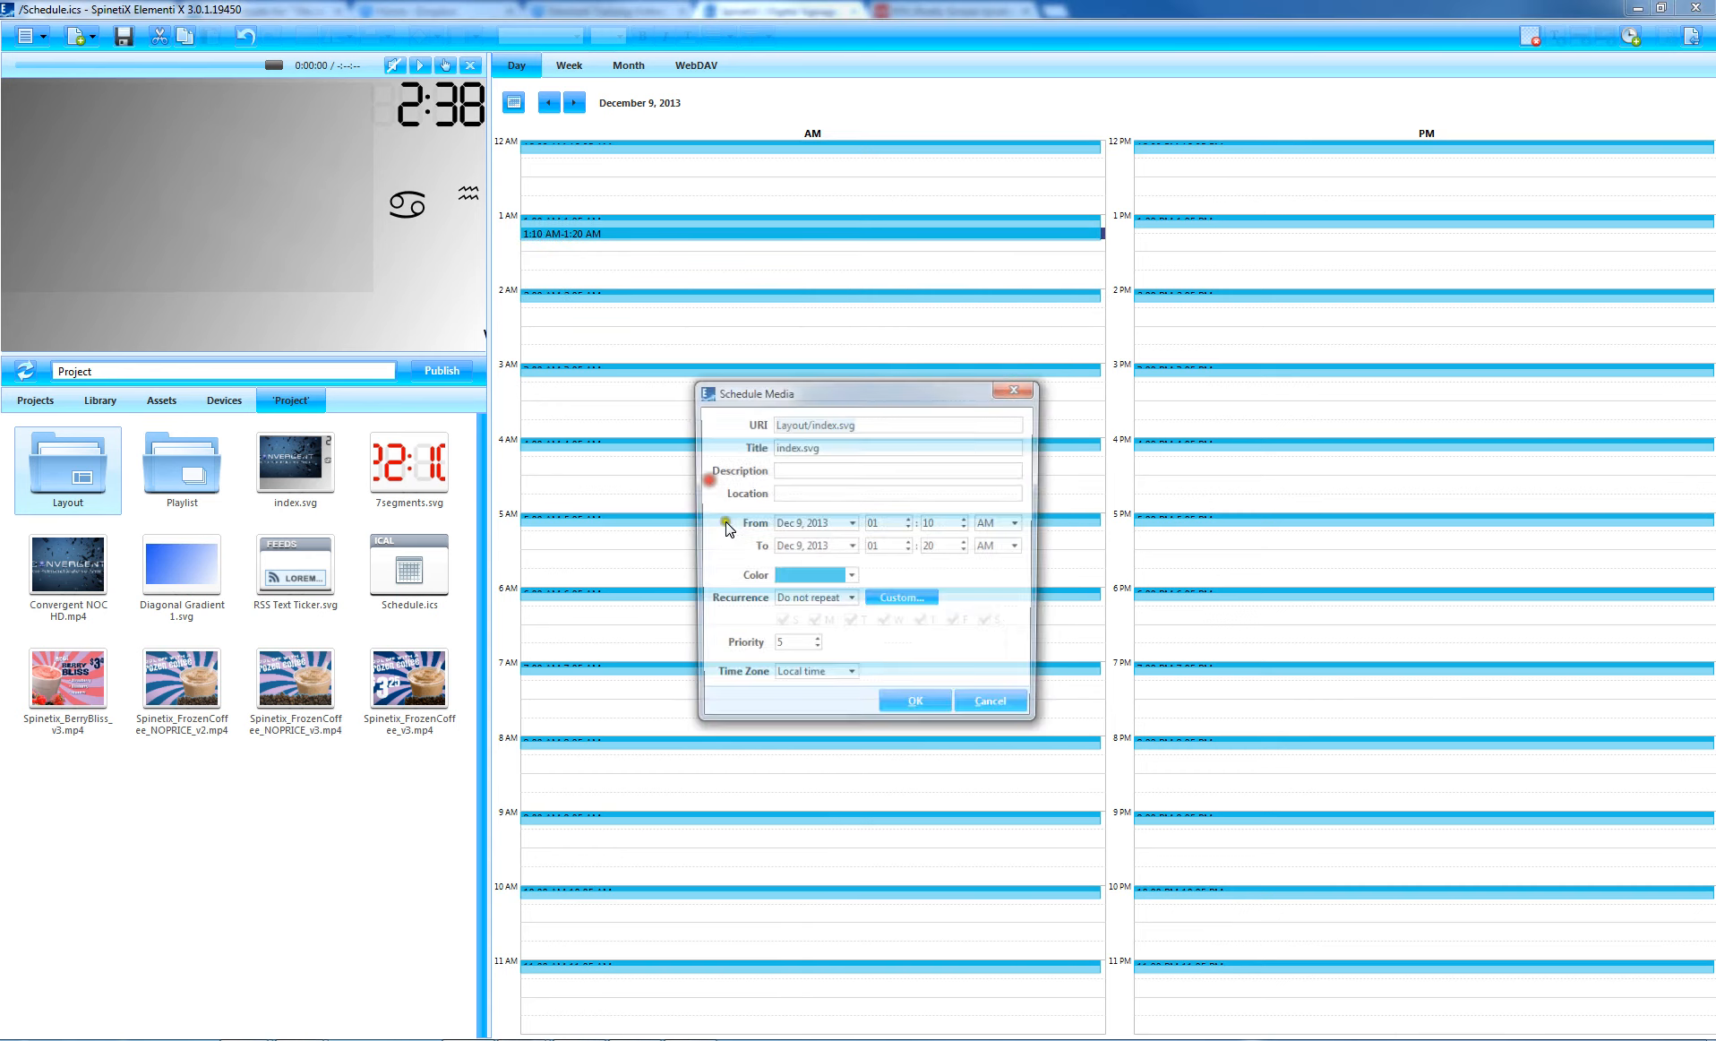
left_click(851, 602)
left_click(822, 647)
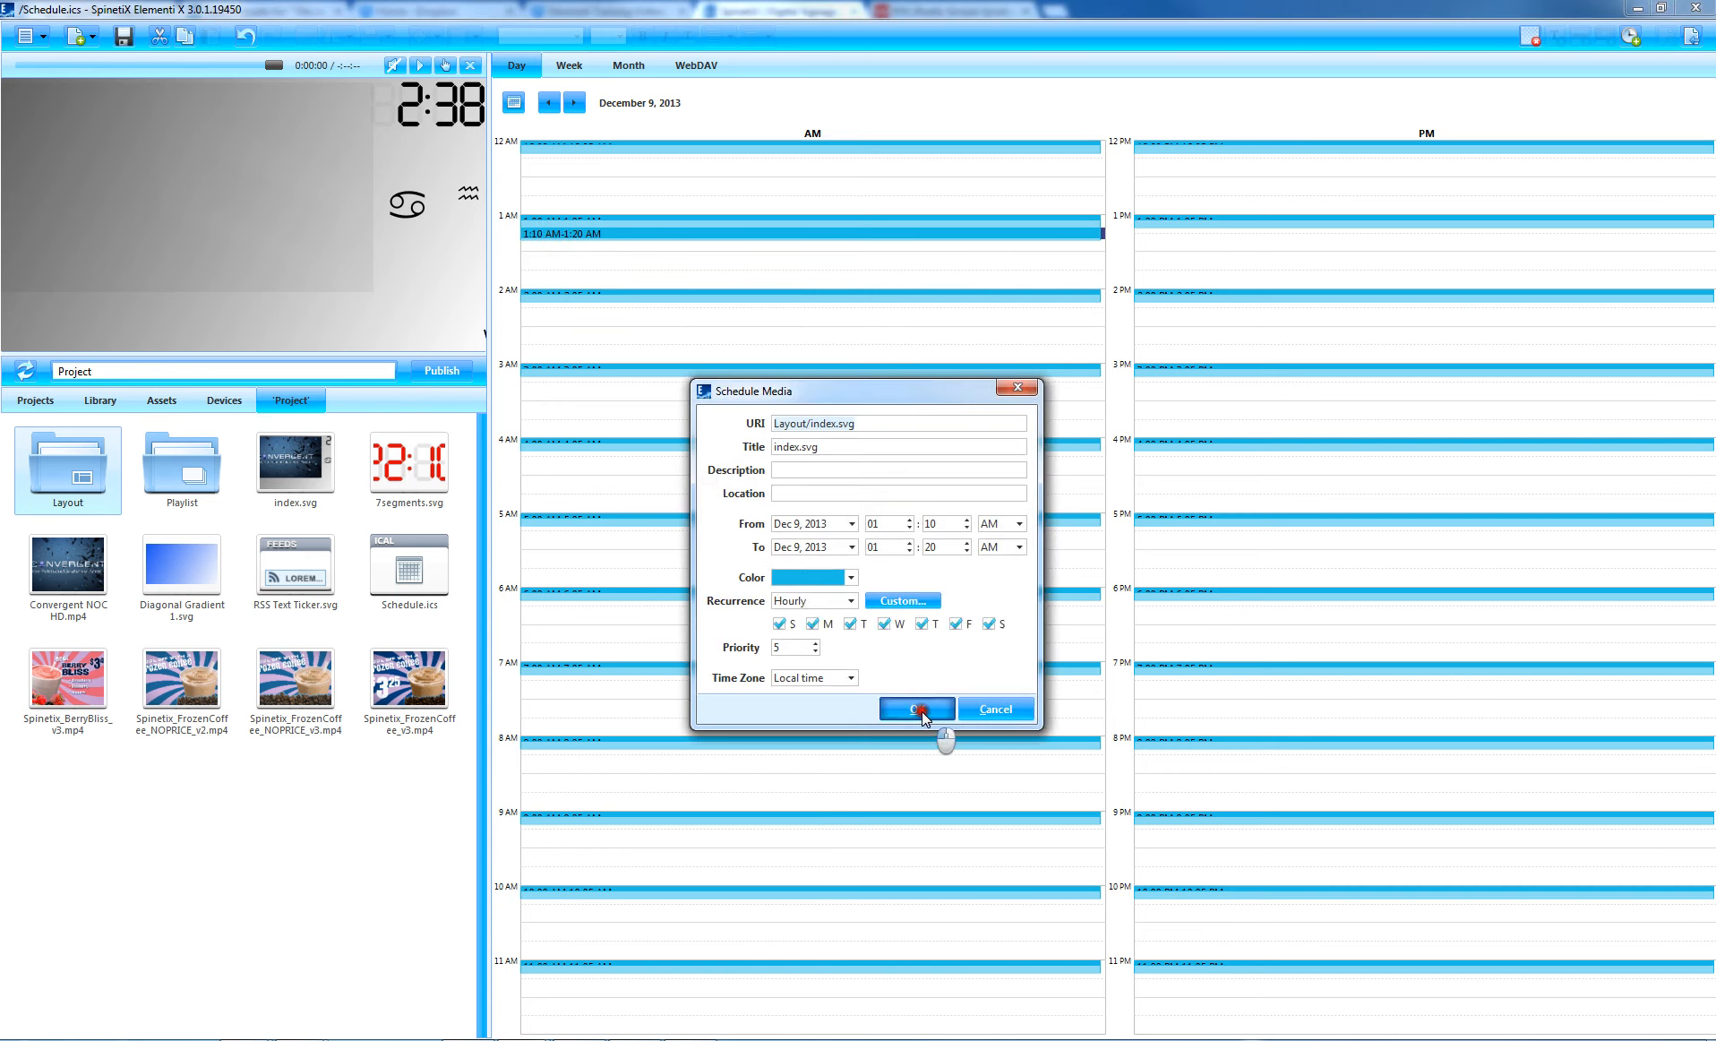
left_click(918, 709)
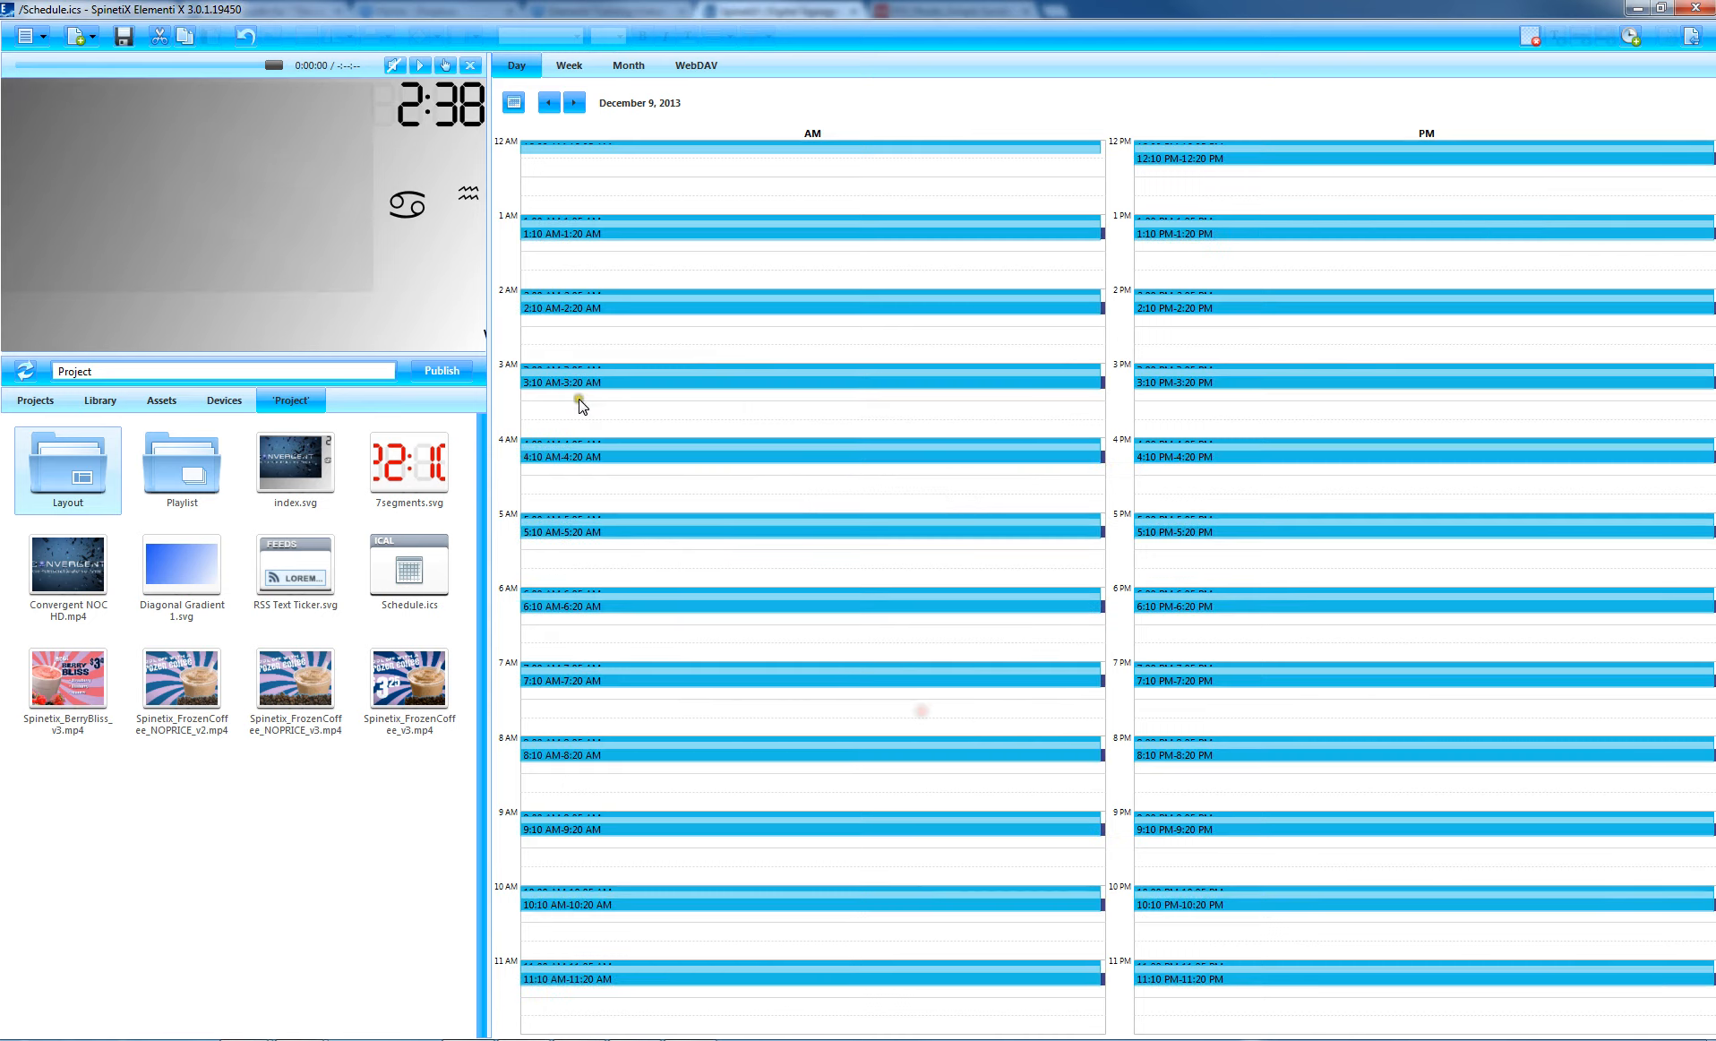
Play the preview and review the hourly Layout event's schedule settings without changing them
left_click(426, 66)
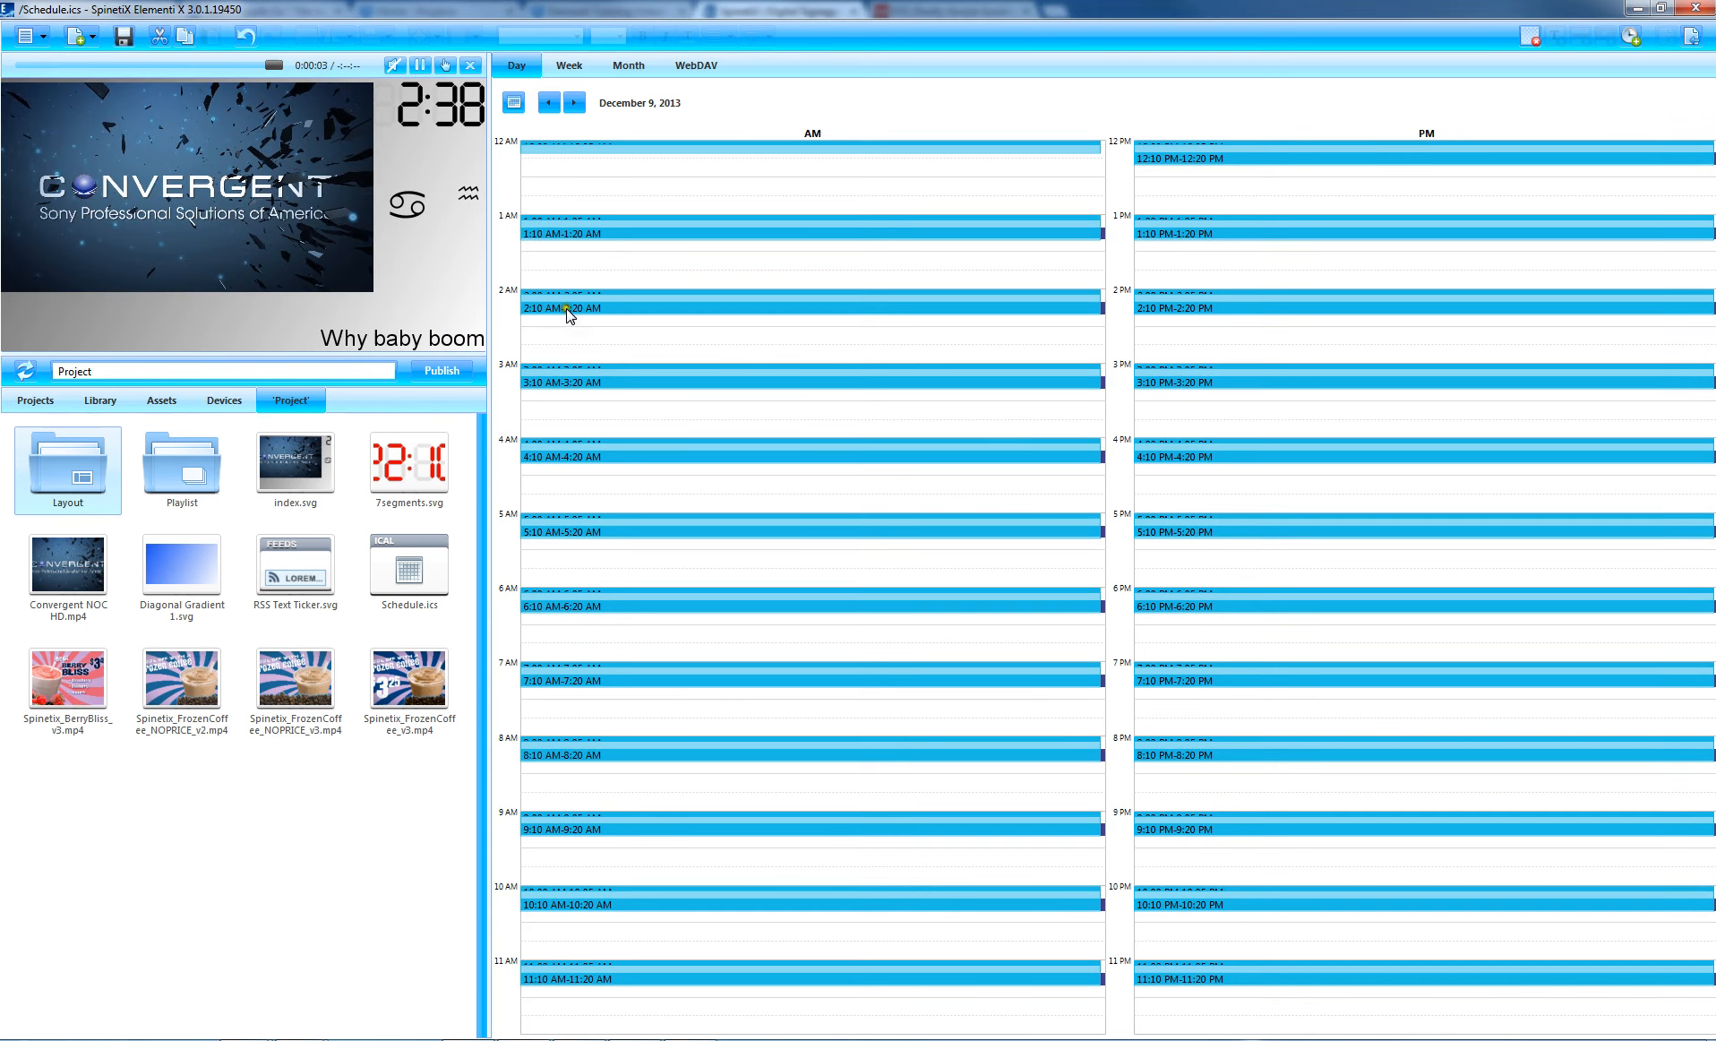
double_click(575, 383)
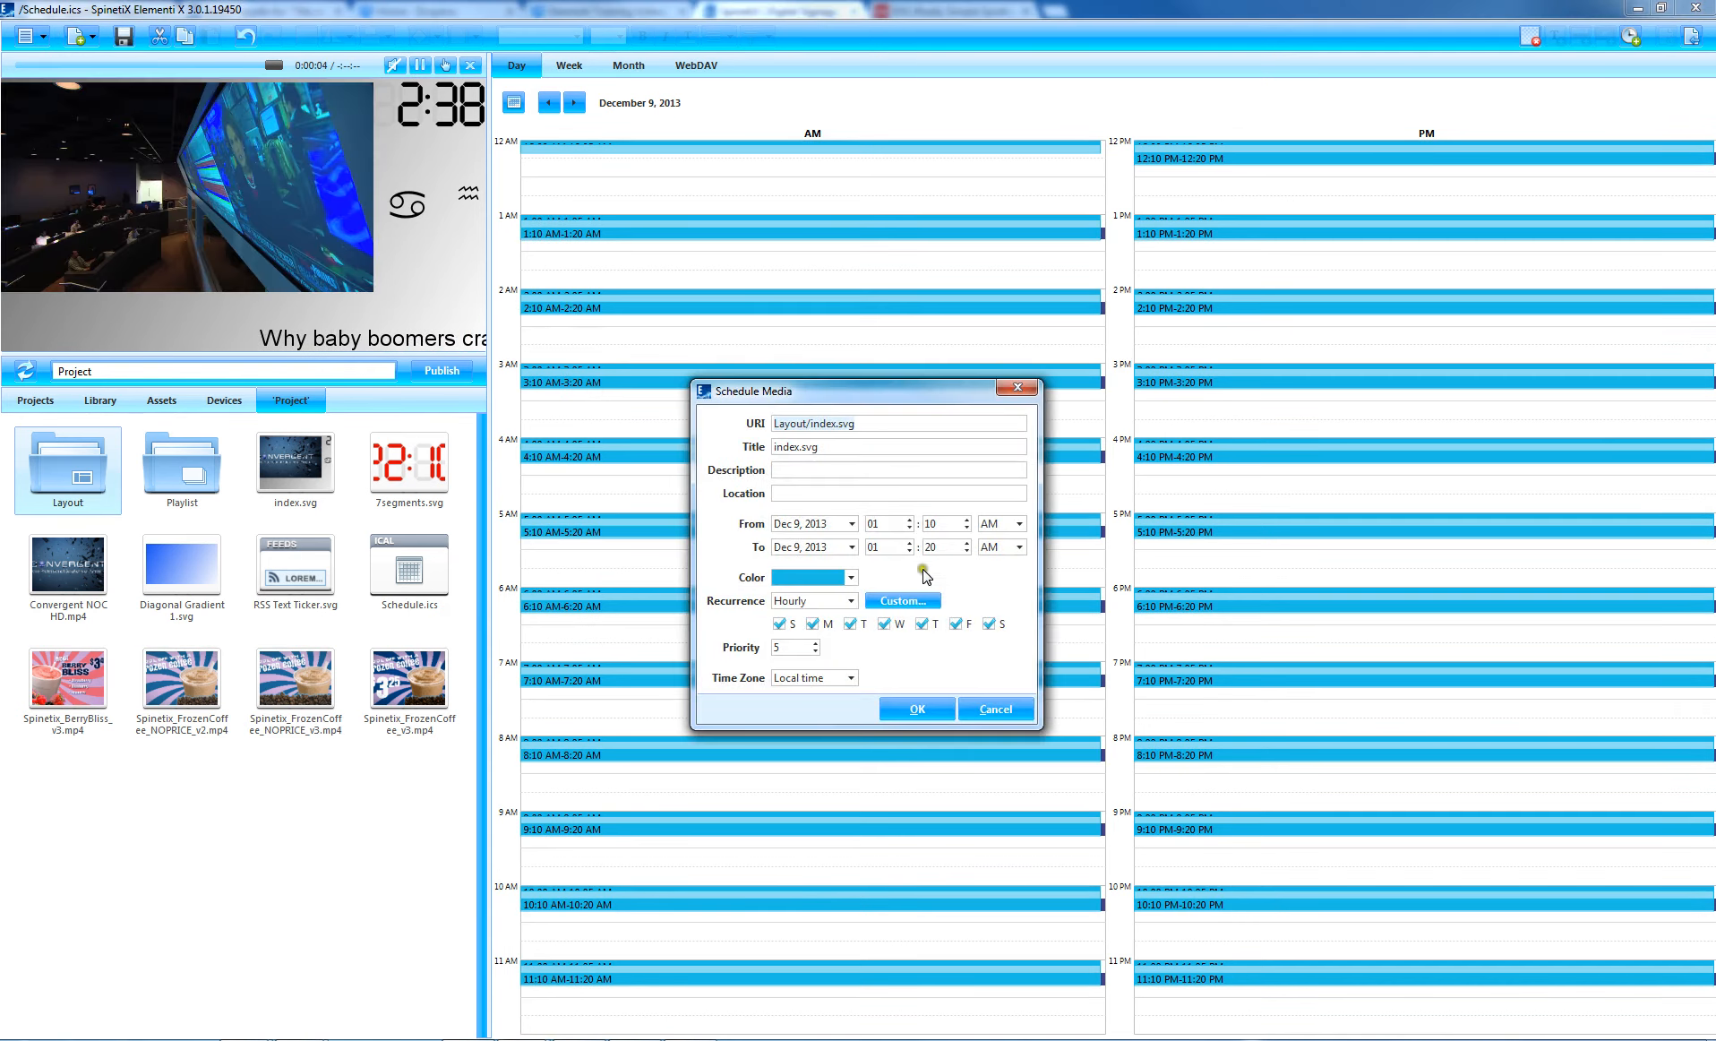
left_click(989, 709)
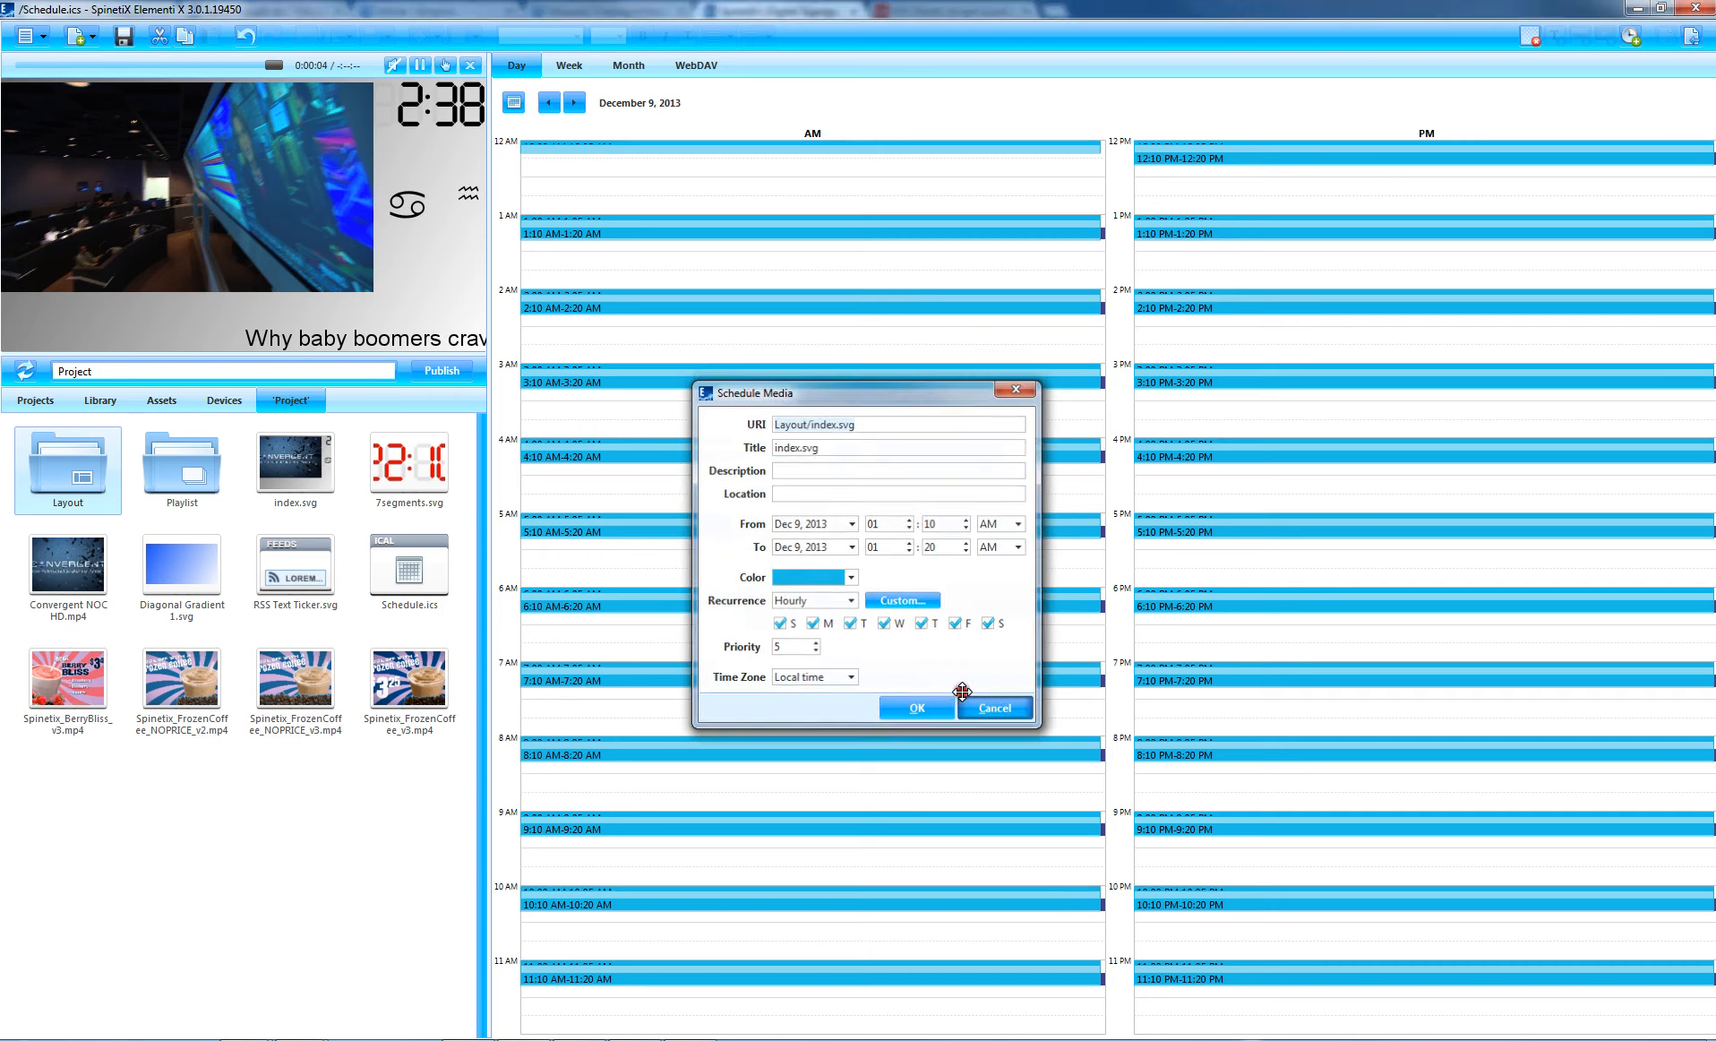
Simulate a preview time of 14:10 with the Time Simulator to check the scheduled Layout event, and close the simulator
left_click(43, 36)
mouse_move(107, 162)
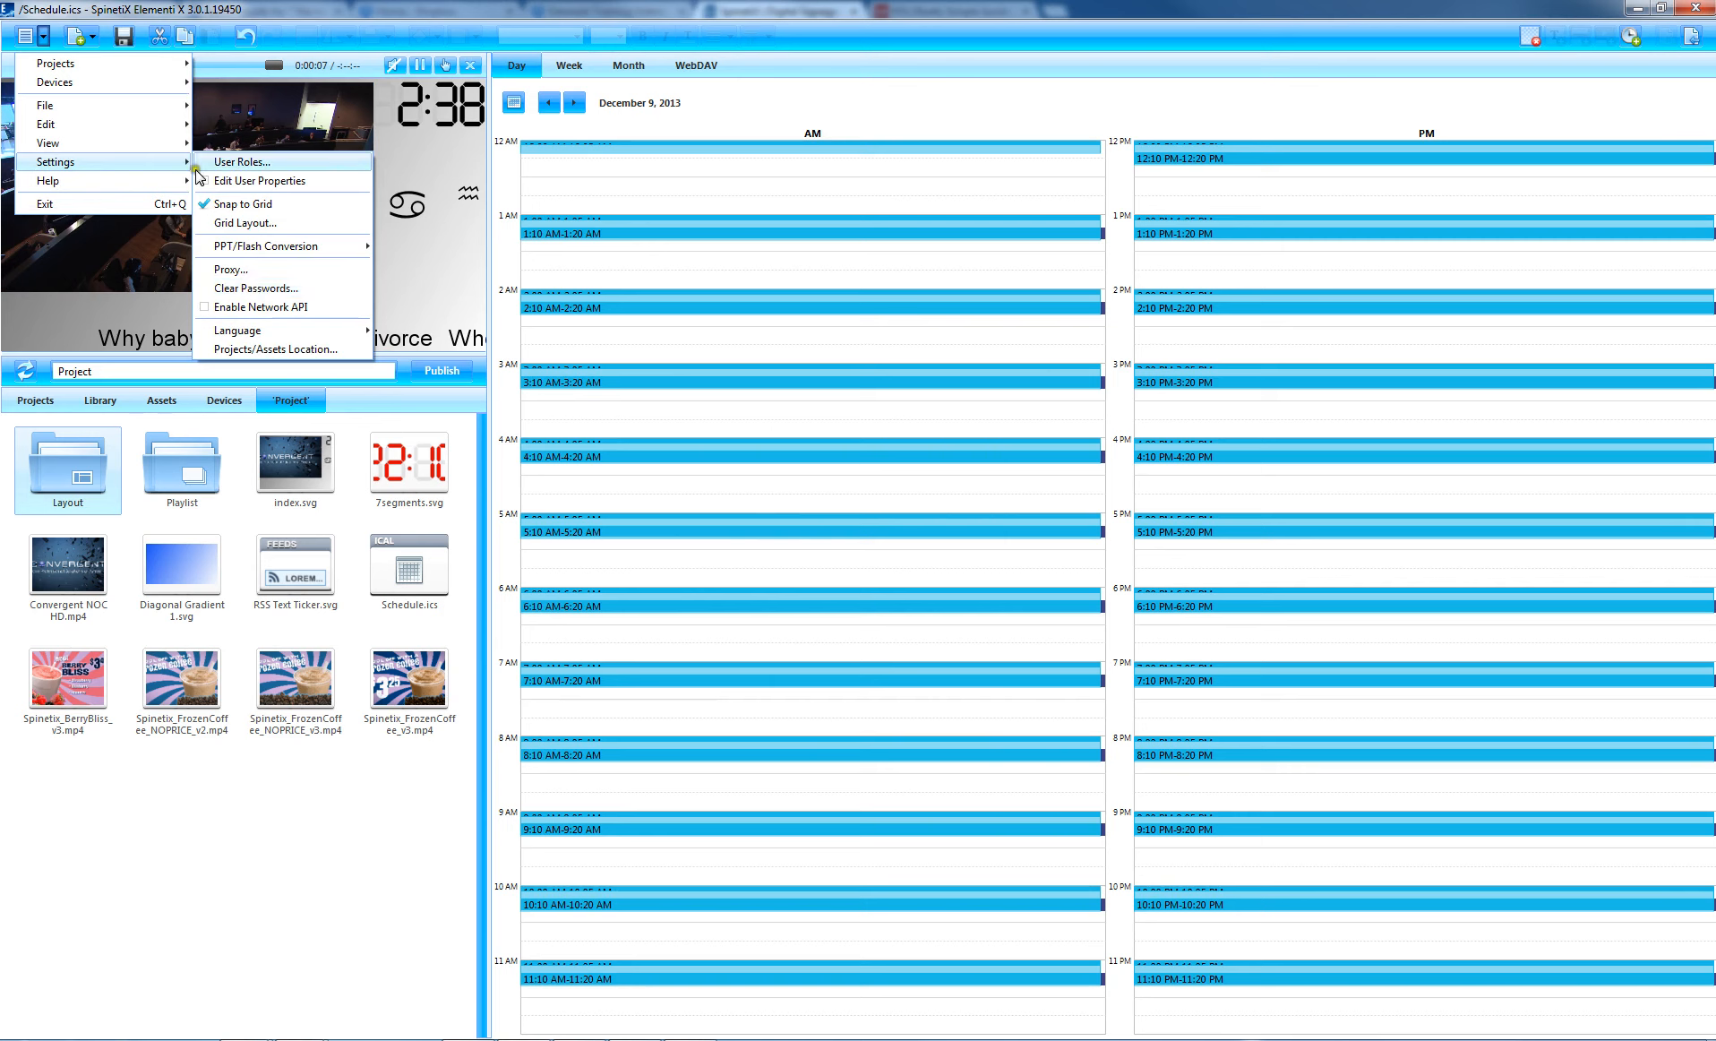
mouse_move(54, 142)
left_click(252, 266)
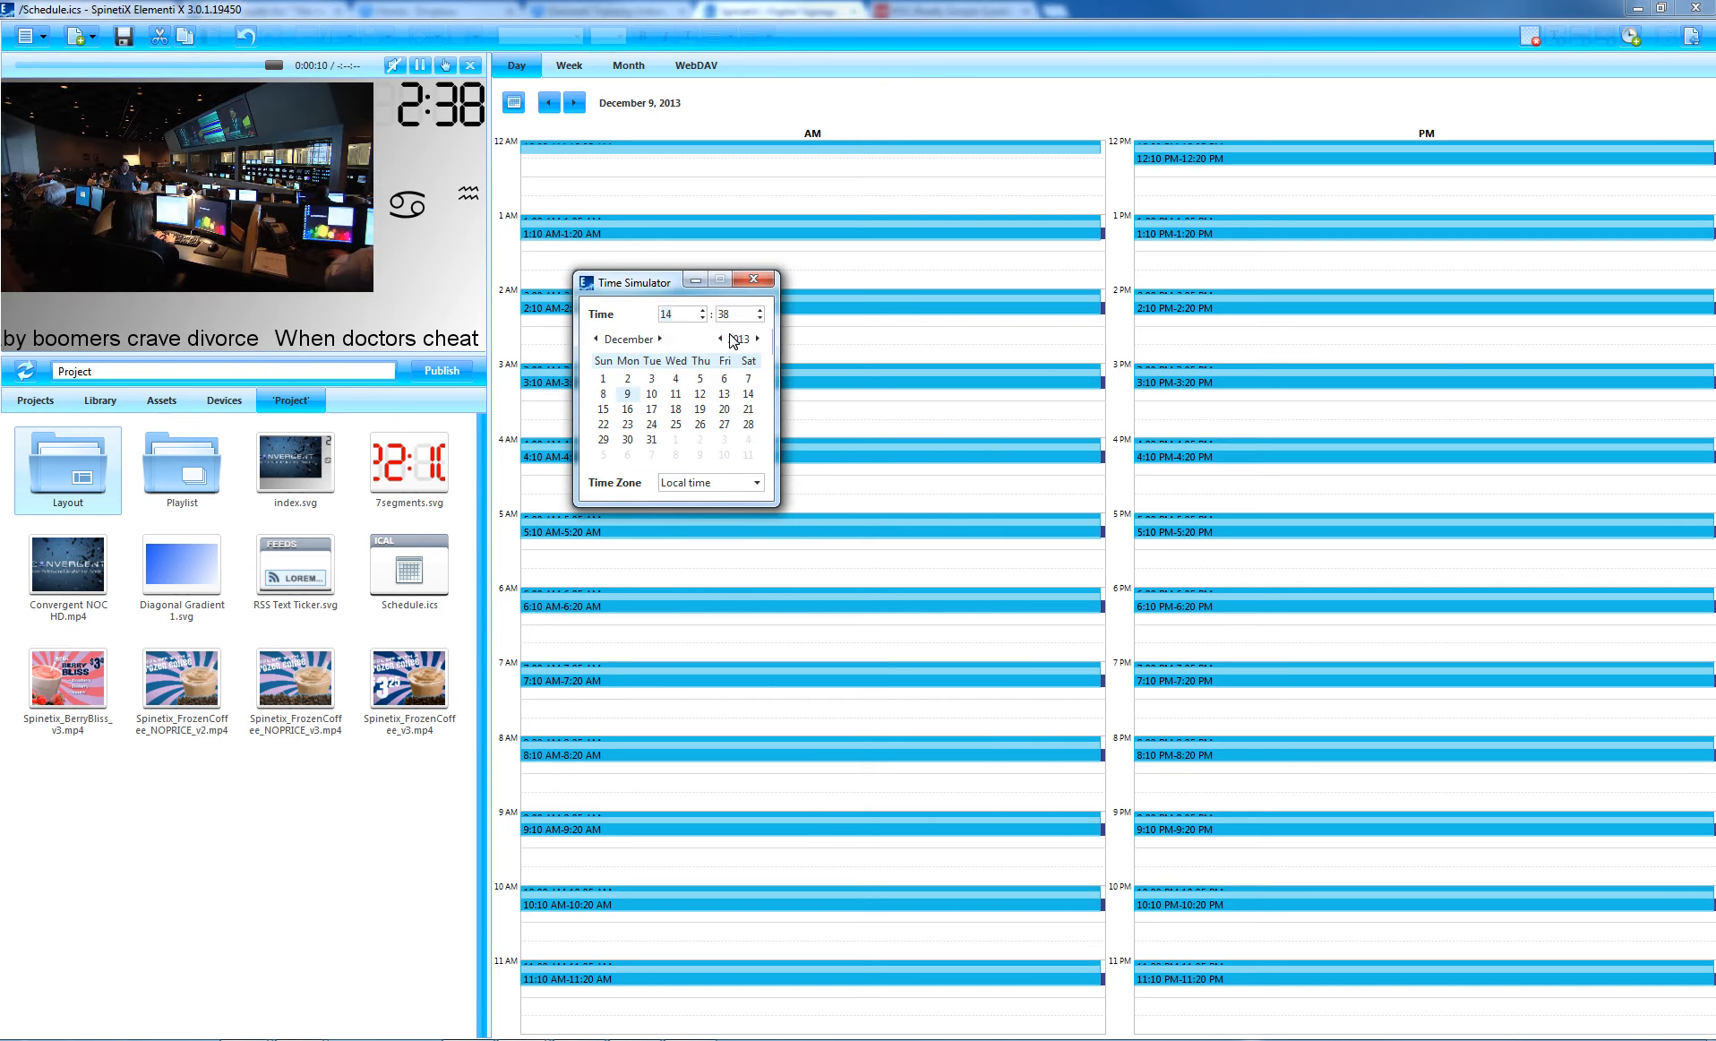
left_click(760, 318)
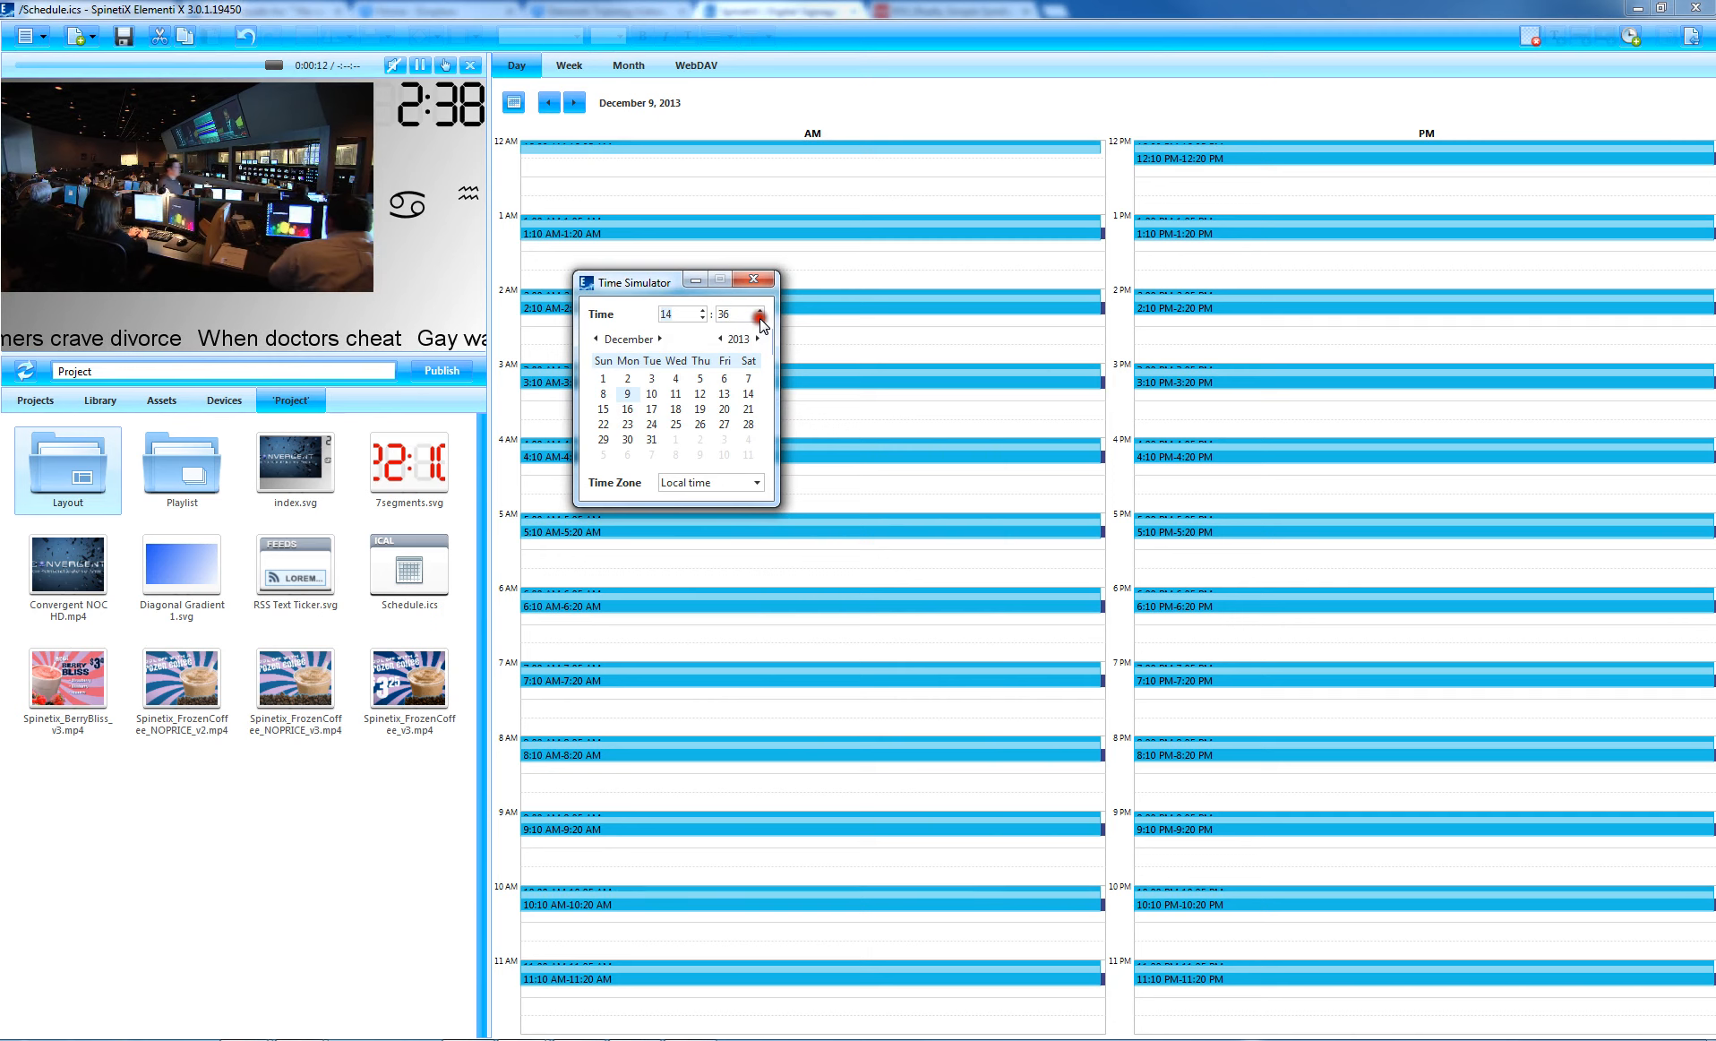
left_click(759, 319)
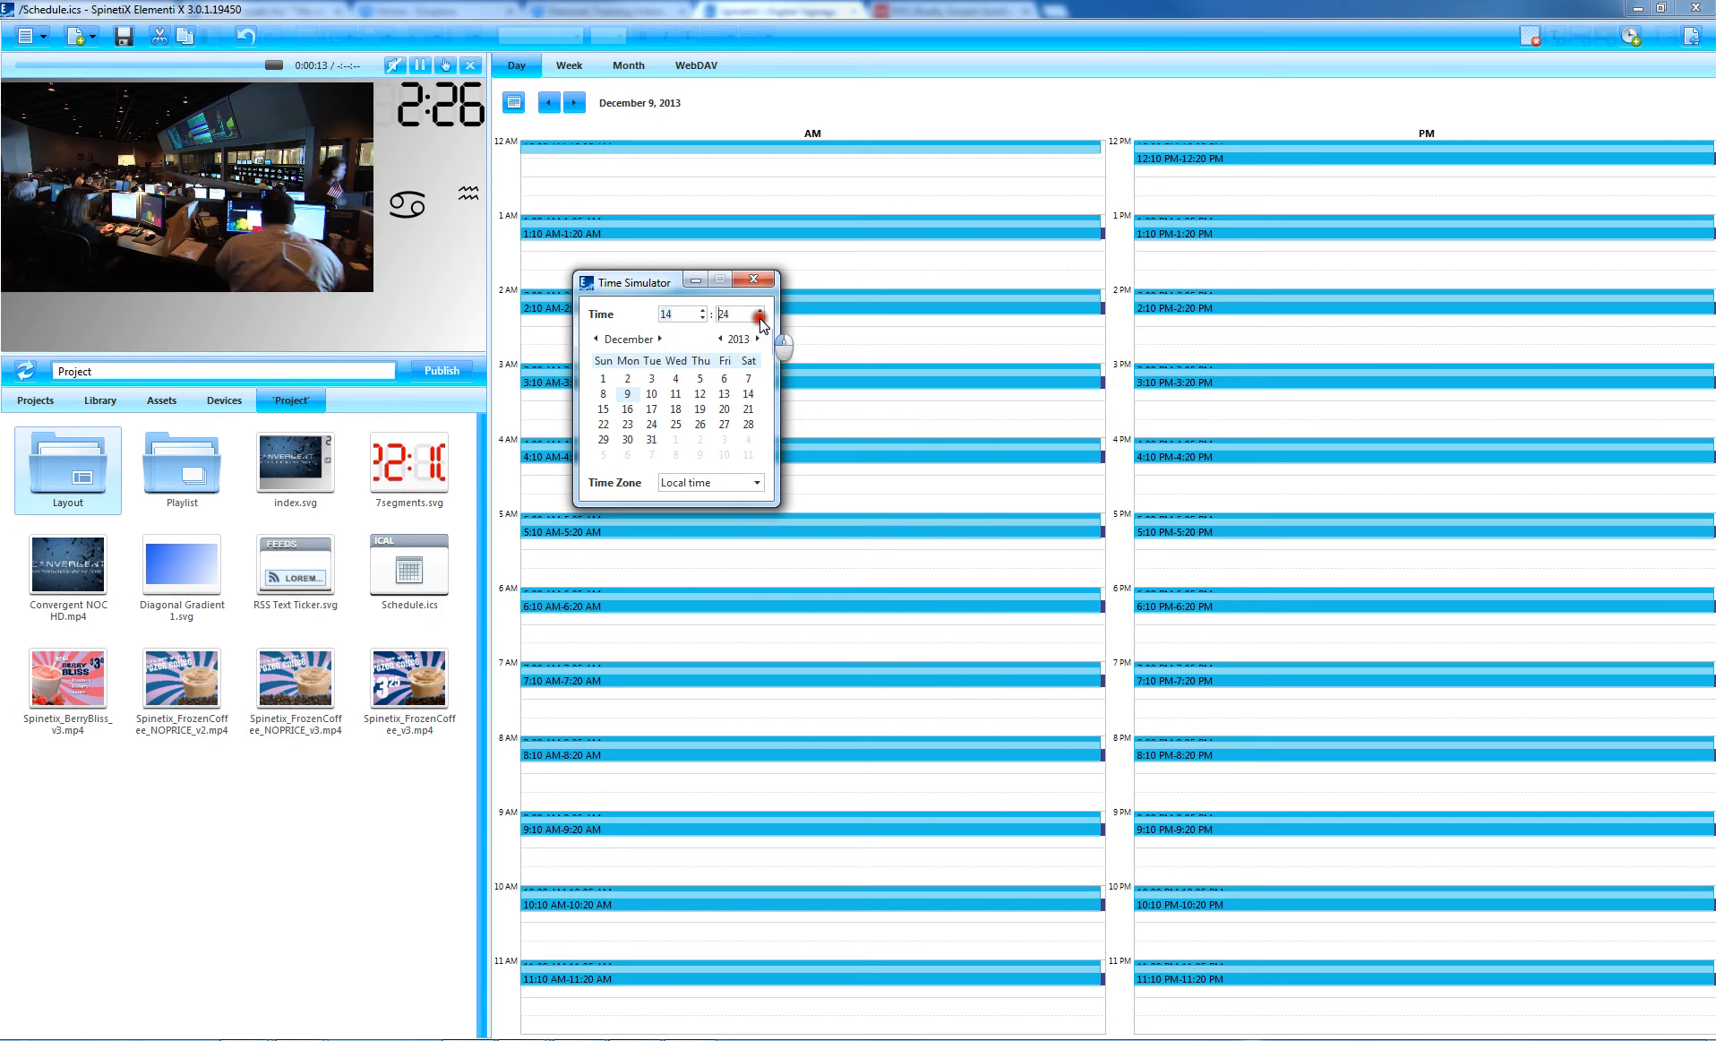
left_click(760, 319)
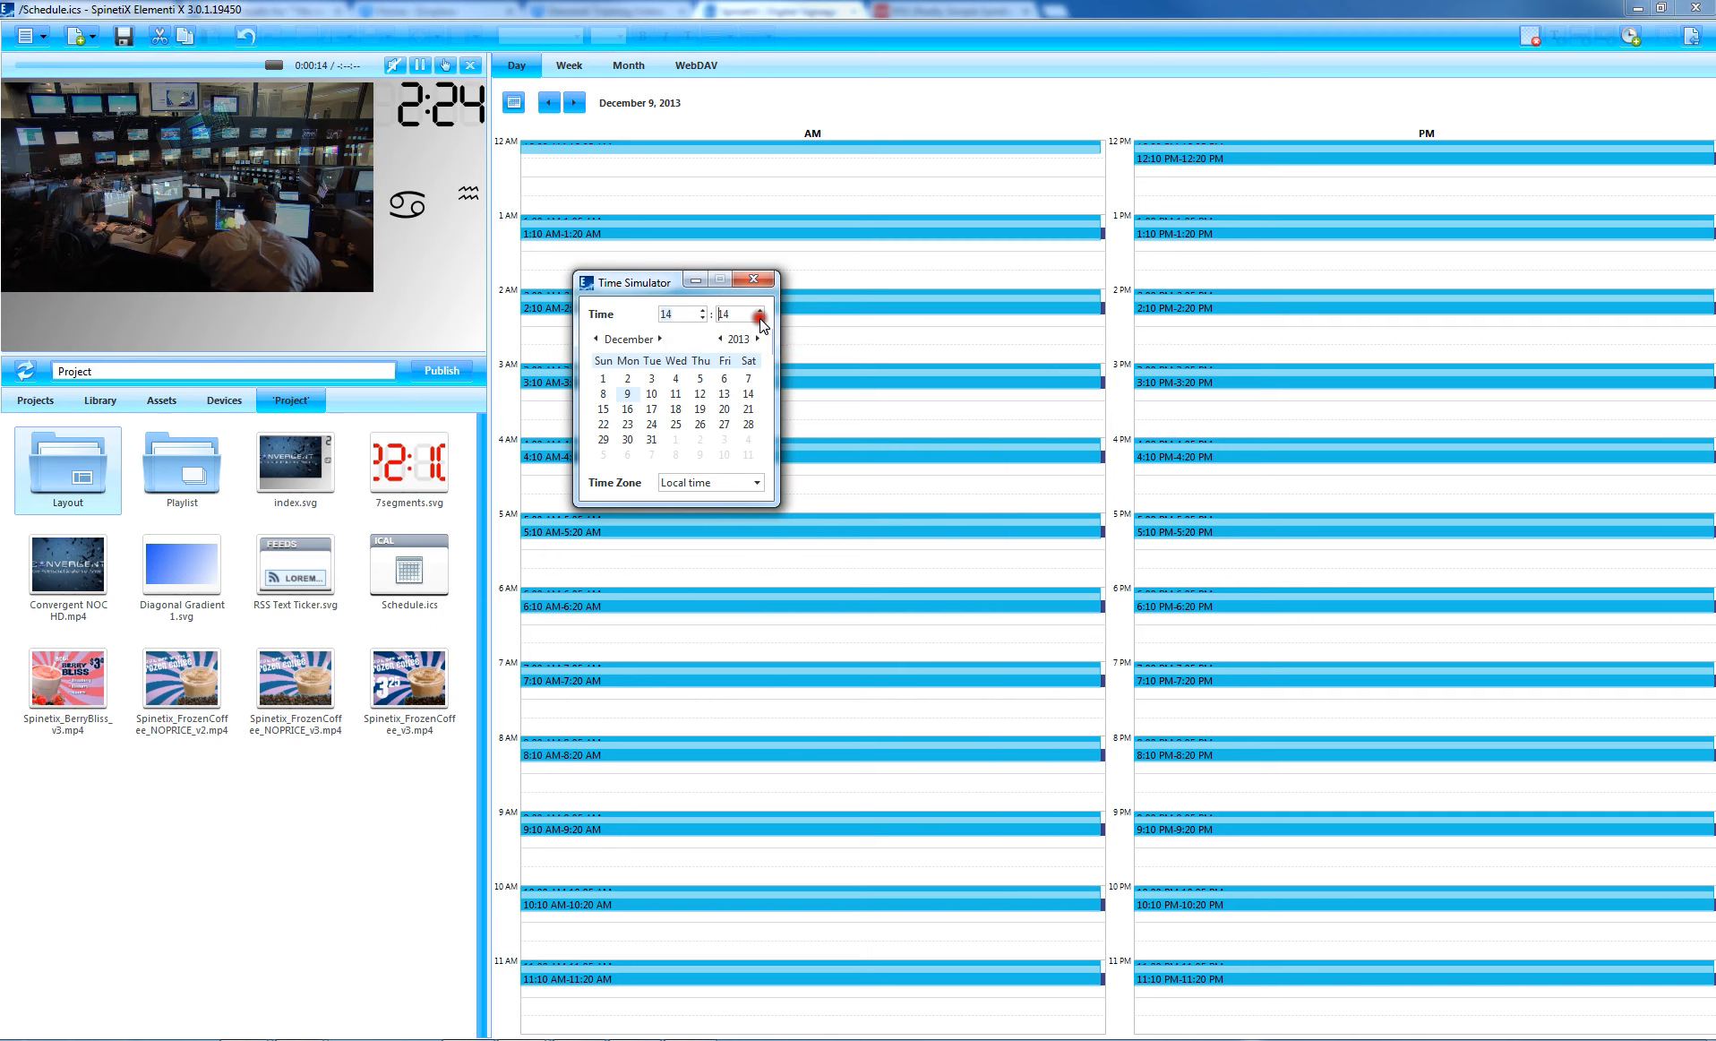
left_click(760, 319)
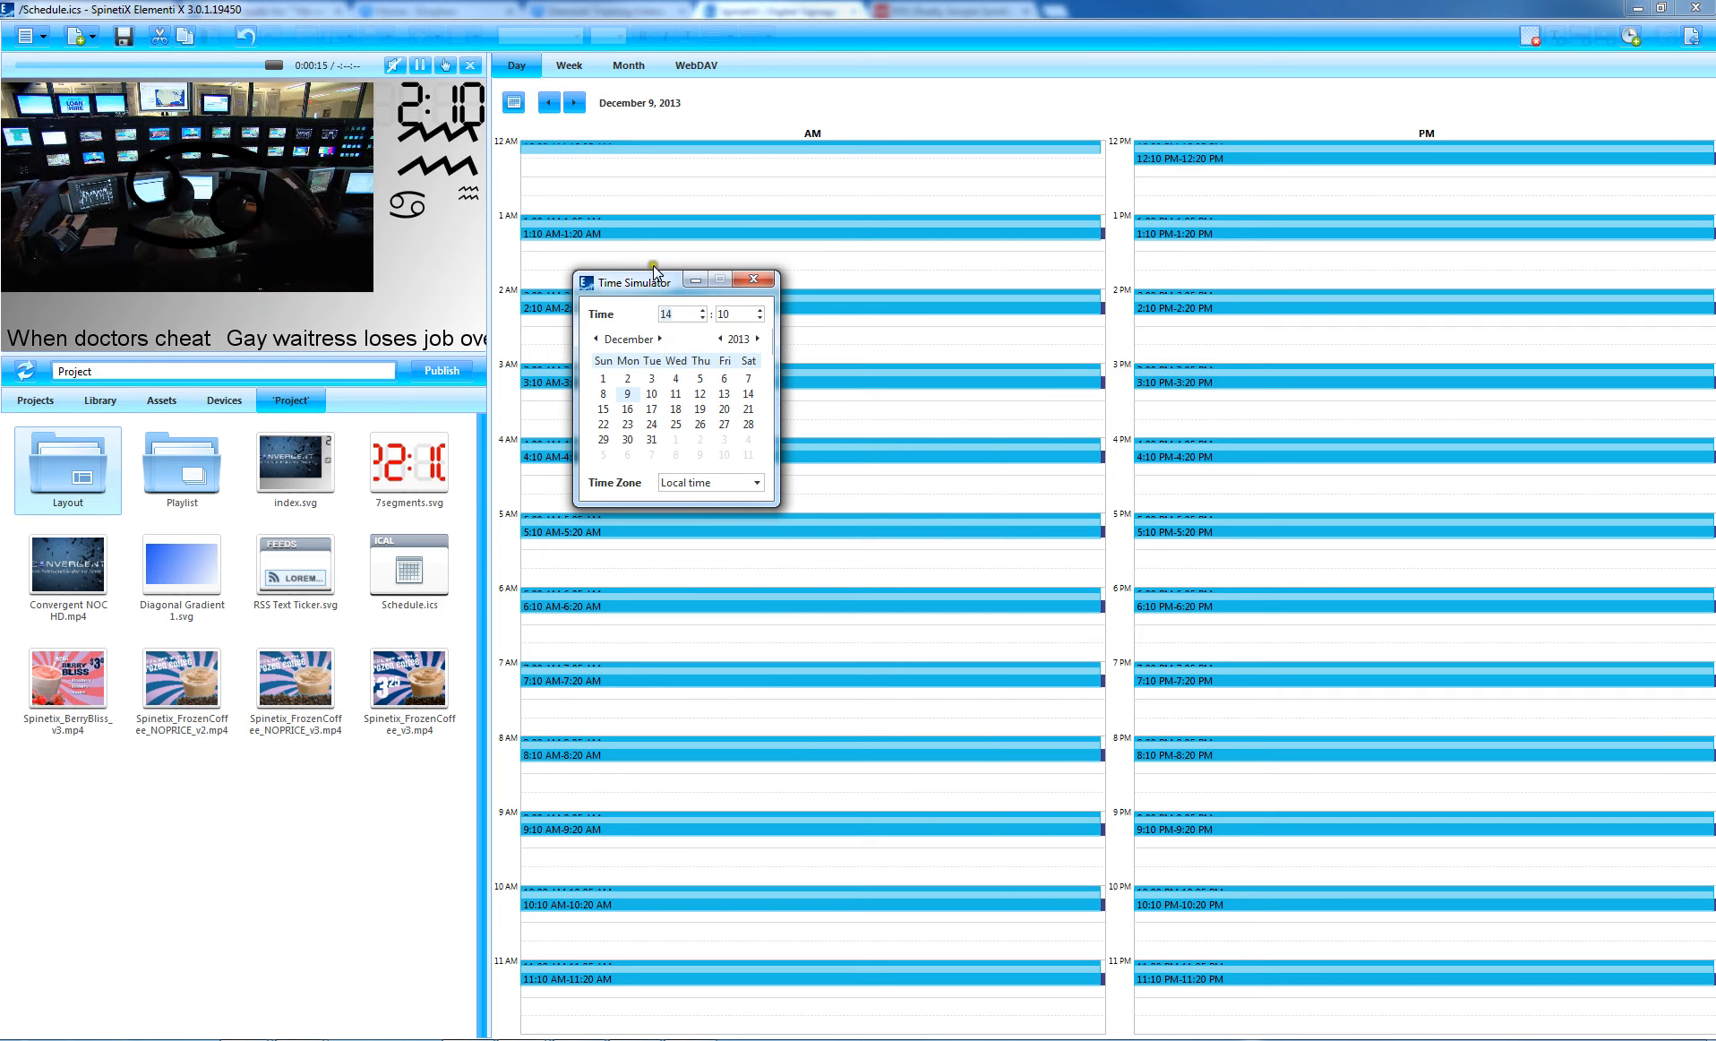
left_click(752, 278)
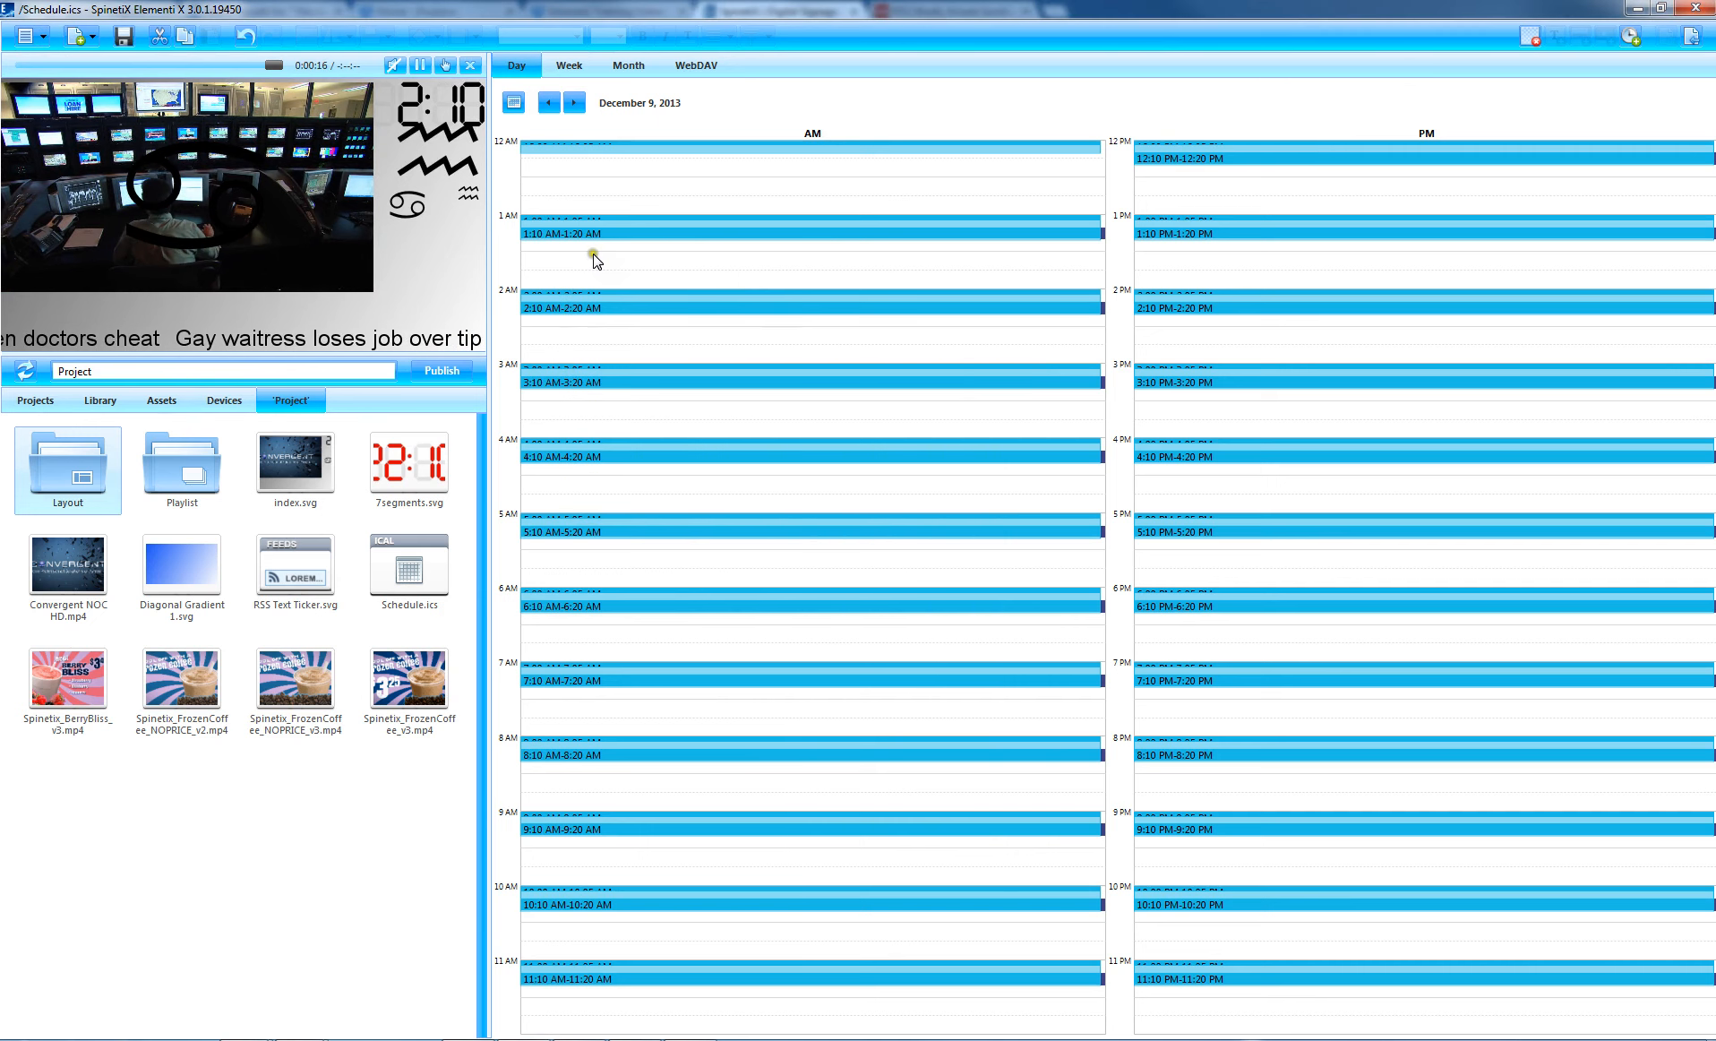